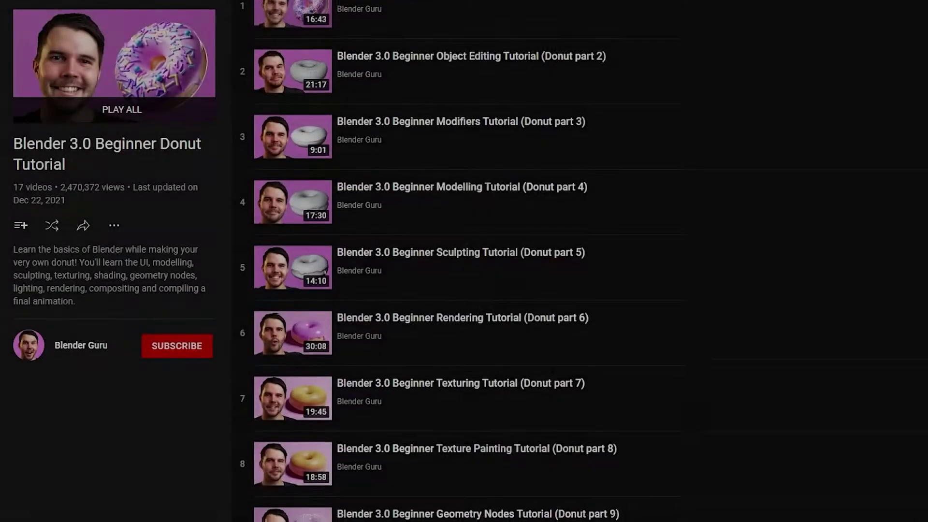
- Scroll down the Blender 3.0 Beginner Donut Tutorial playlist to the part 6 rendering video
{"action": "scroll", "coordinate": [589, 261], "scroll_direction": "down", "scroll_amount": 3}
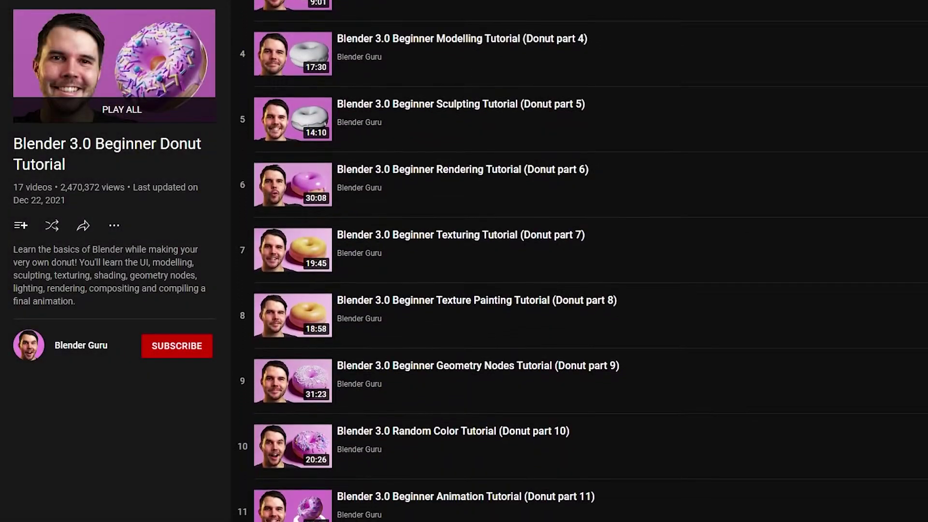
{"action": "scroll", "coordinate": [590, 261], "scroll_direction": "down", "scroll_amount": 5}
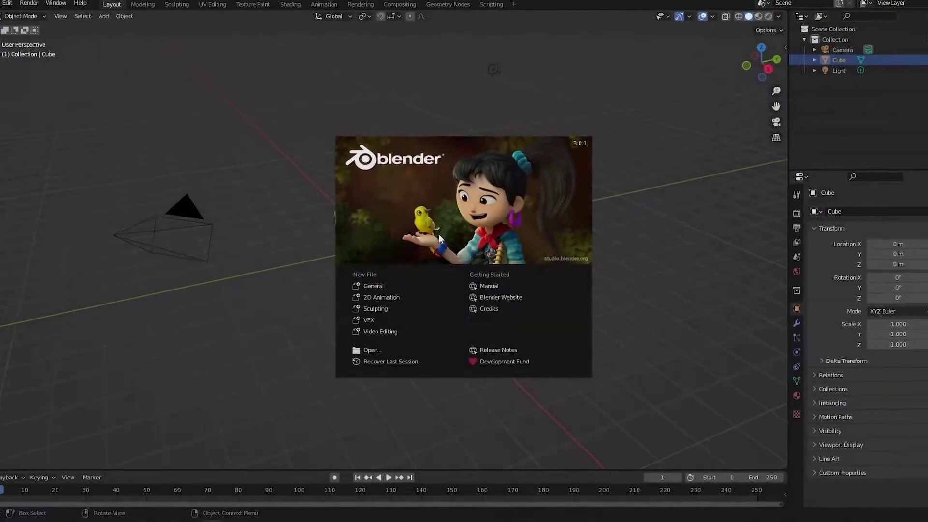
- Dismiss the splash screen and try moving, rotating and scaling the cube along the X and Y axes
{"action": "left_click", "coordinate": [441, 241]}
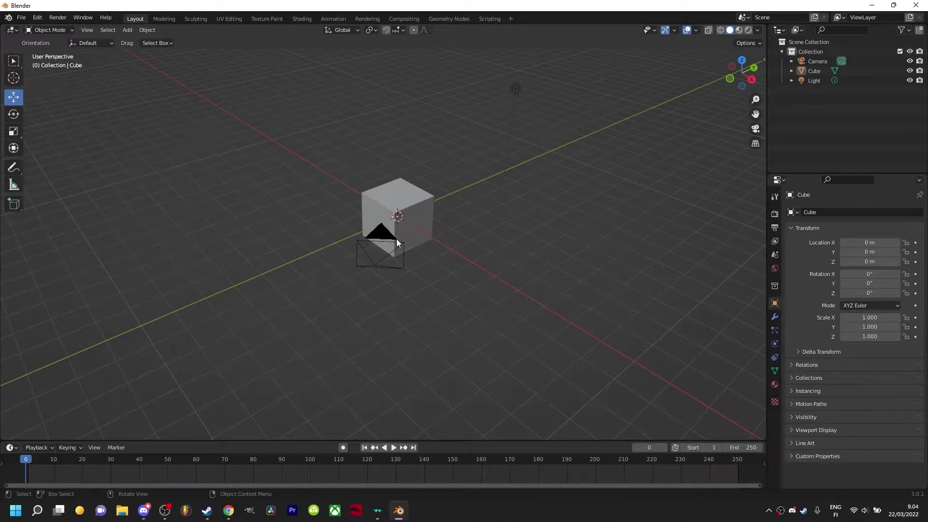
{"action": "key", "text": "g"}
{"action": "key", "text": "r"}
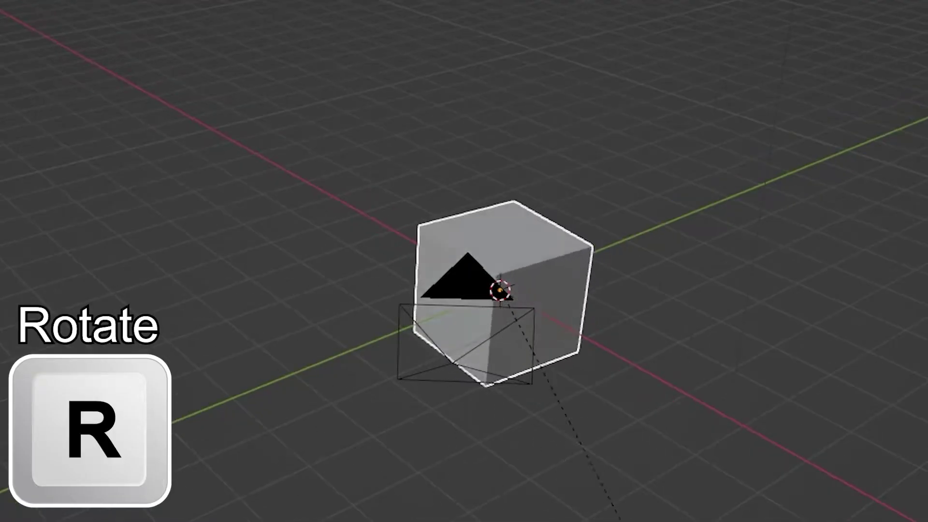
{"action": "key", "text": "s"}
{"action": "key", "text": "x"}
{"action": "key", "text": "y"}
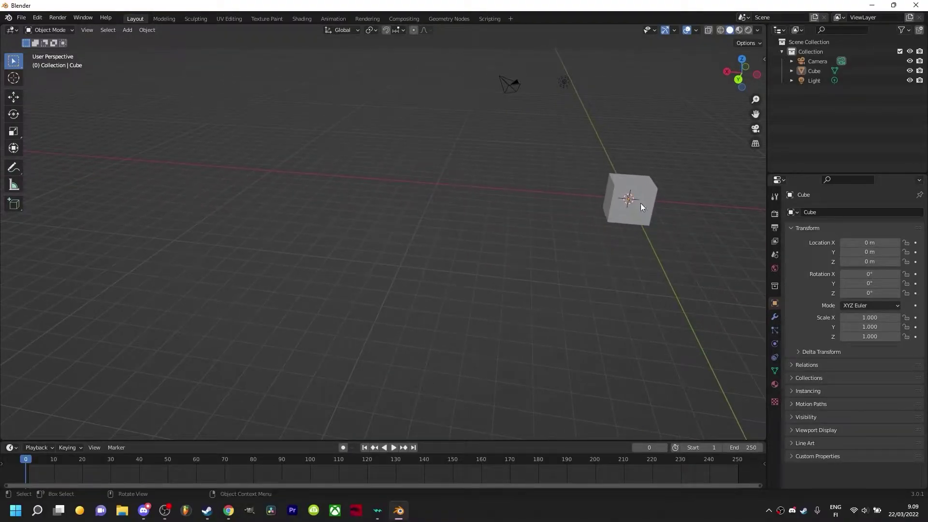
- Orbit the view and frame the default cube with Numpad period
{"action": "middle_click_drag", "start_coordinate": [436, 257], "coordinate": [512, 298]}
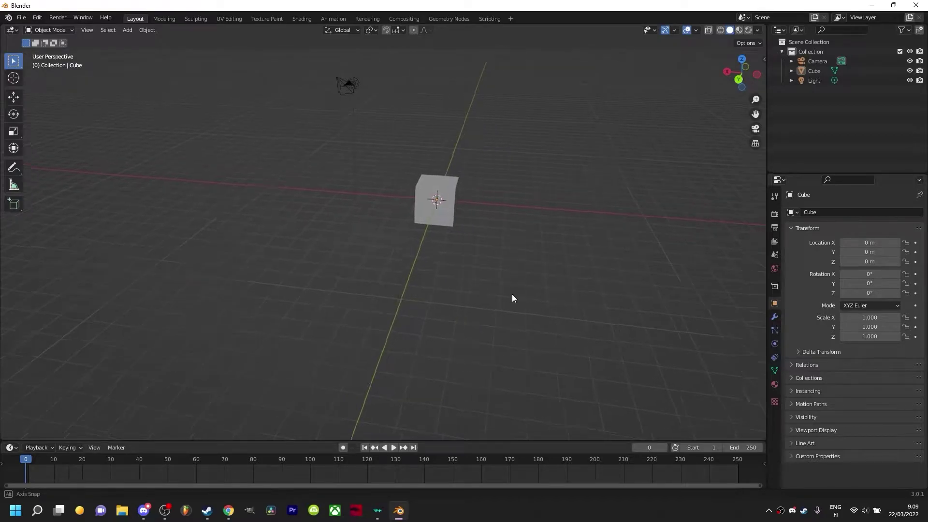
{"action": "key", "text": "KP_Decimal"}
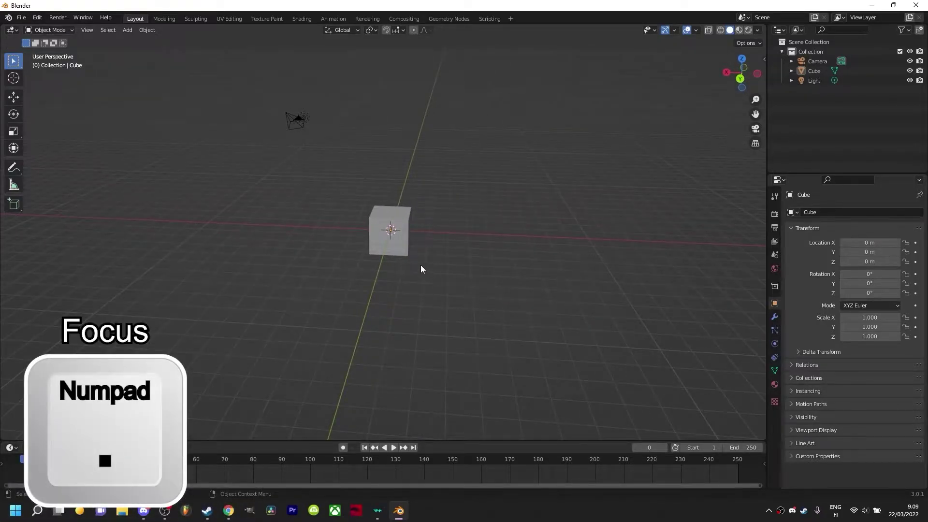
{"action": "key", "text": "KP_Decimal"}
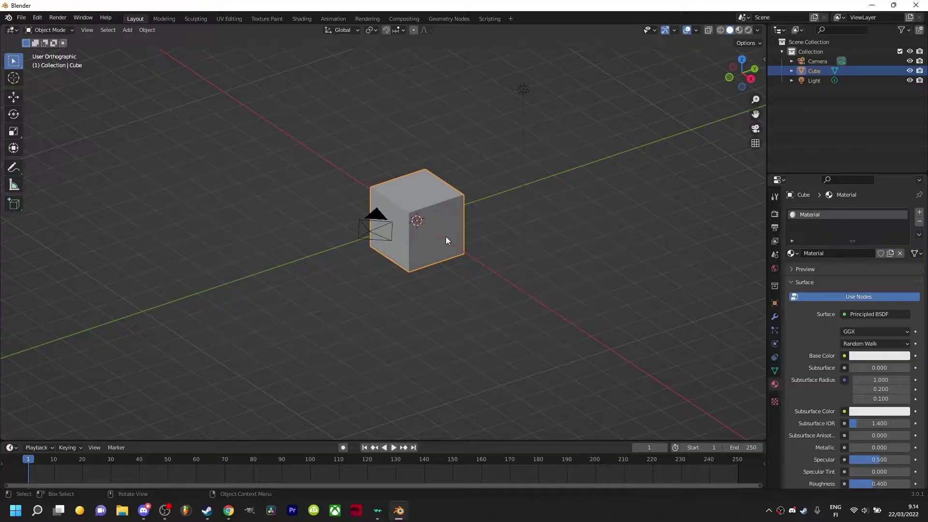
- Add a torus in place of the cube, scale it down to 0.035, and start applying its scale
{"action": "key", "text": "shift+d"}
{"action": "key", "text": "shift+a"}
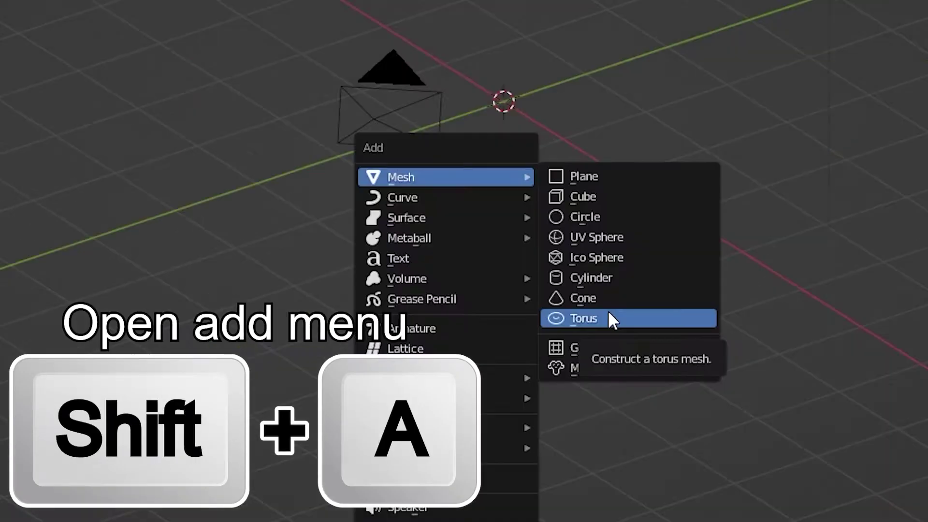
{"action": "left_click", "coordinate": [609, 319]}
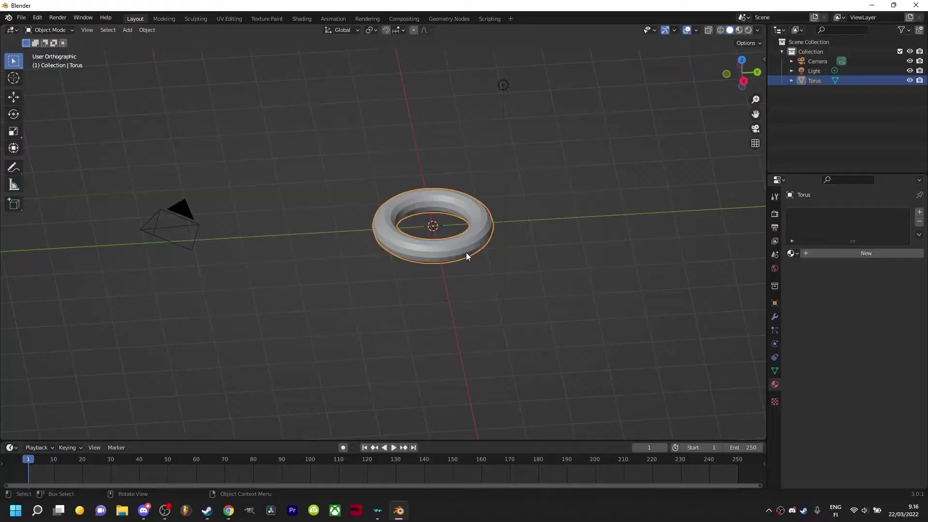
{"action": "key", "text": "s"}
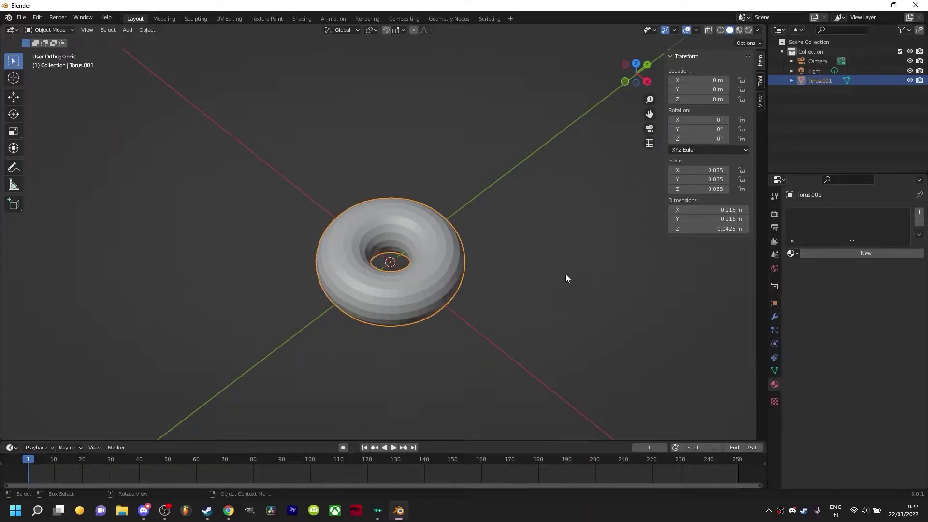
{"action": "key", "text": "ctrl+a"}
- Apply the torus scale, shade it smooth, and split its duplicated top half into a solidified Icing object
{"action": "left_click", "coordinate": [559, 293]}
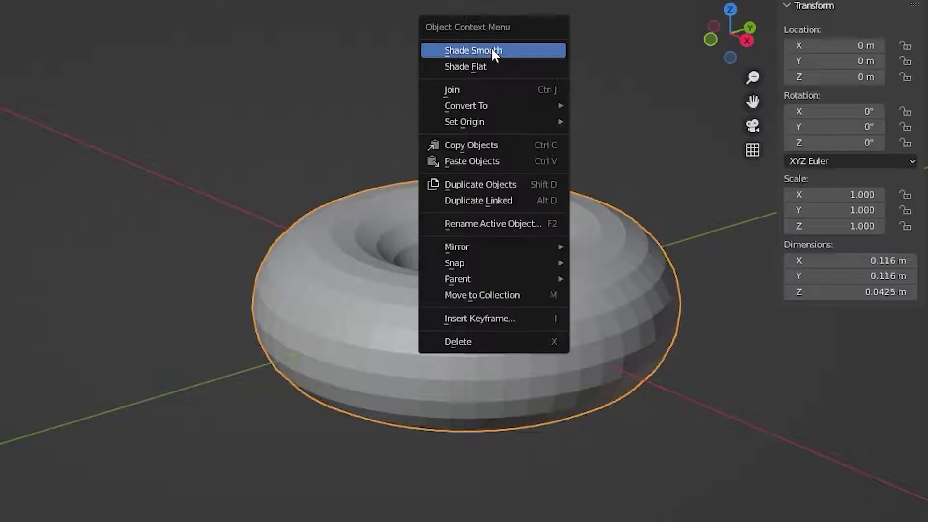
{"action": "left_click", "coordinate": [490, 53]}
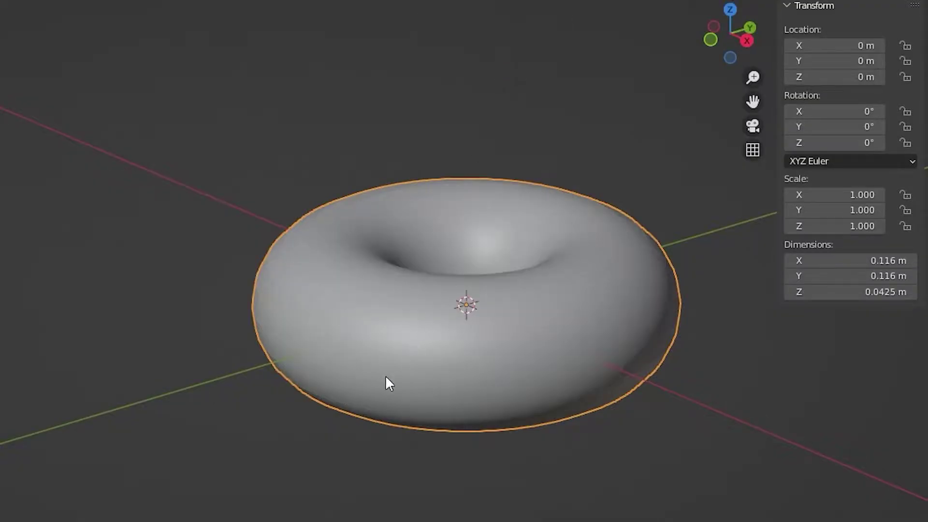
{"action": "key", "text": "Tab"}
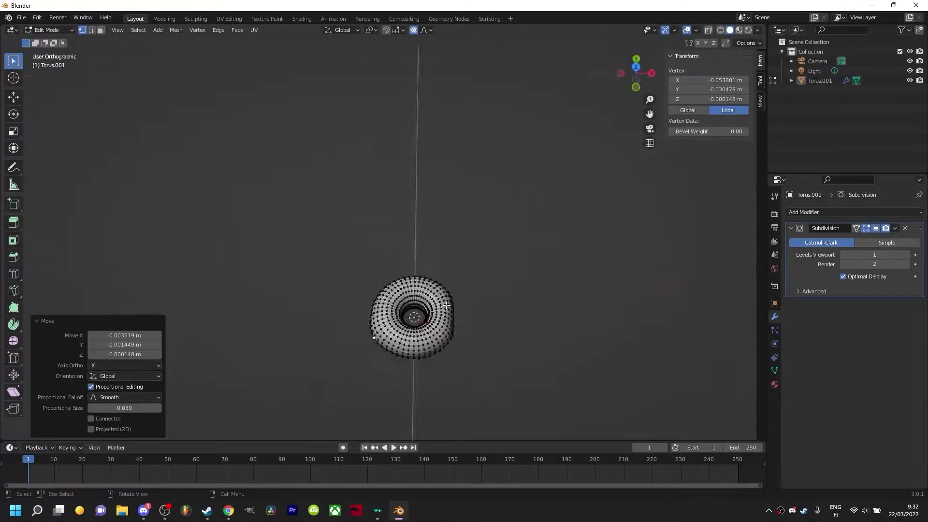
{"action": "left_click_drag", "start_coordinate": [149, 149], "coordinate": [530, 228]}
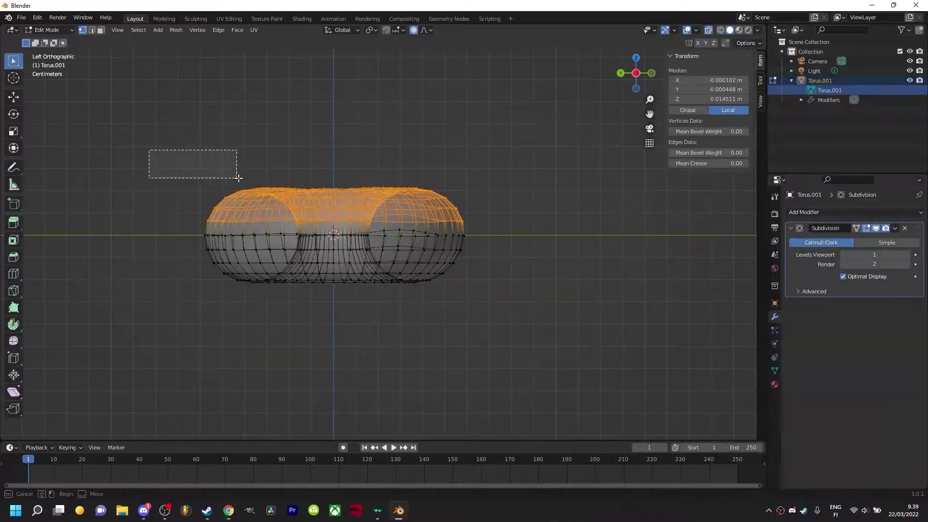
{"action": "key", "text": "shift+d"}
{"action": "key", "text": "p"}
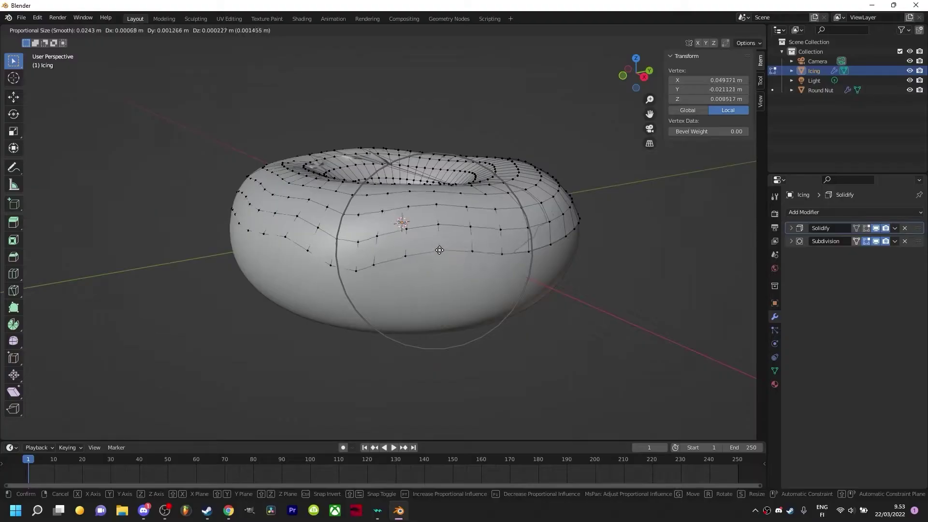
{"action": "left_click", "coordinate": [865, 229]}
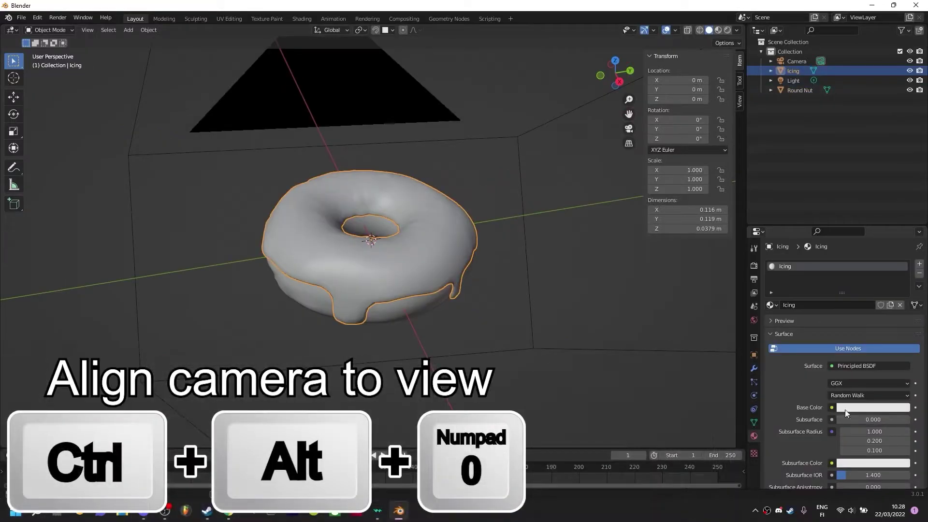
- Give the icing a new base colour and render the donut from the camera in Cycles
{"action": "left_click", "coordinate": [845, 408]}
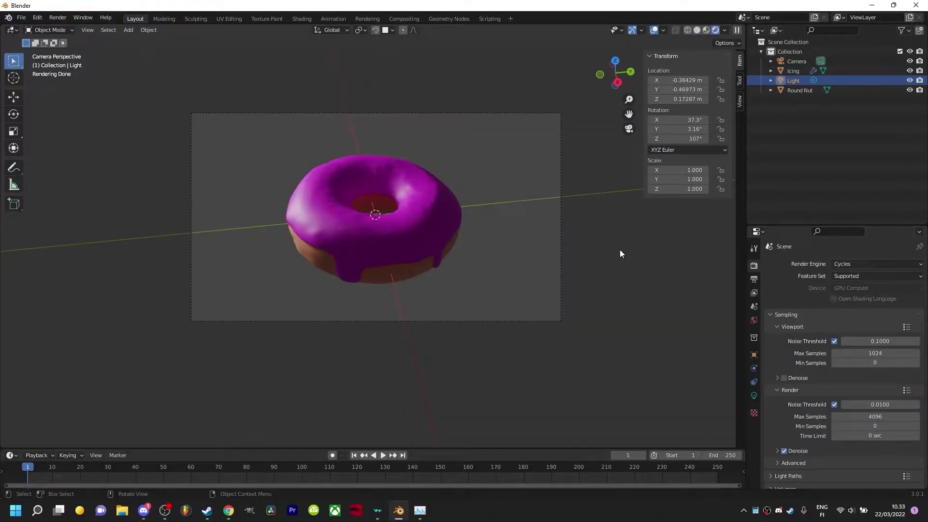
{"action": "key", "text": "F12"}
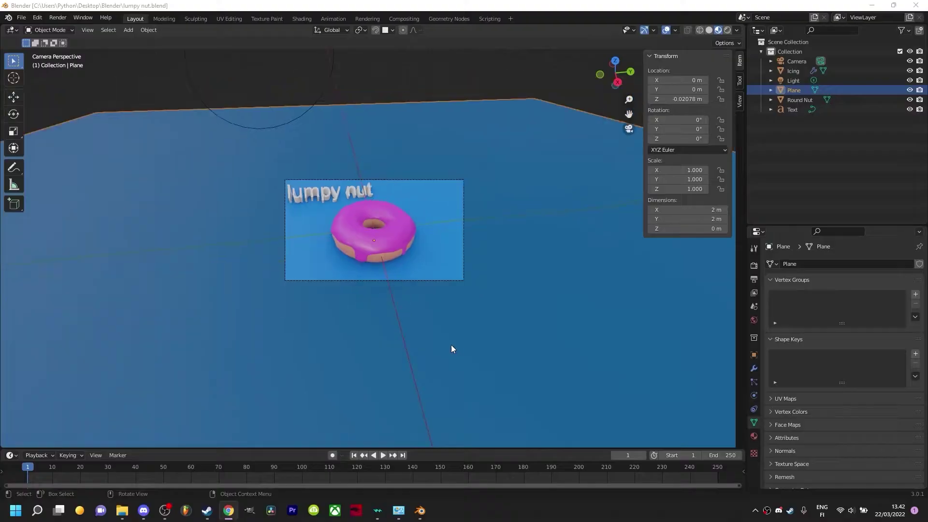
- Preview the scene in Rendered shading, hide the icing, and switch to the Shading workspace
{"action": "scroll", "coordinate": [451, 338], "scroll_direction": "up", "scroll_amount": 3}
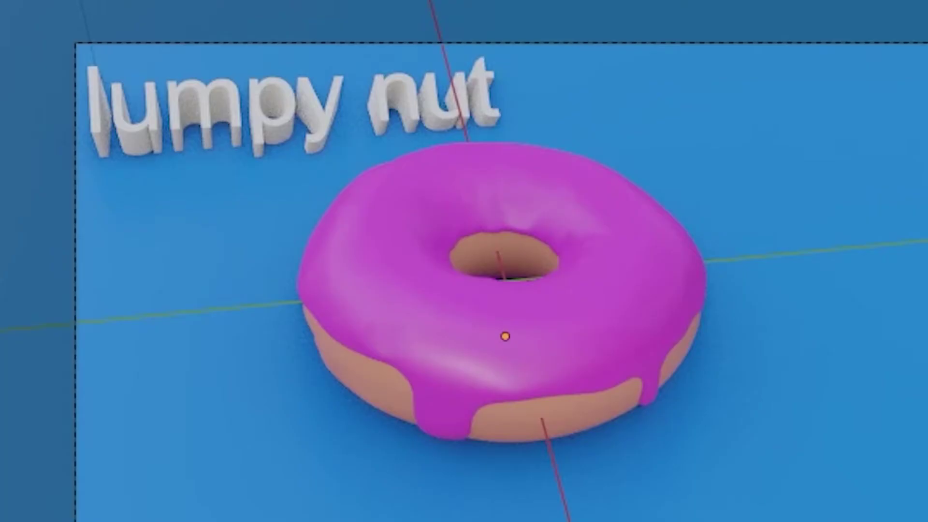
{"action": "key", "text": "z"}
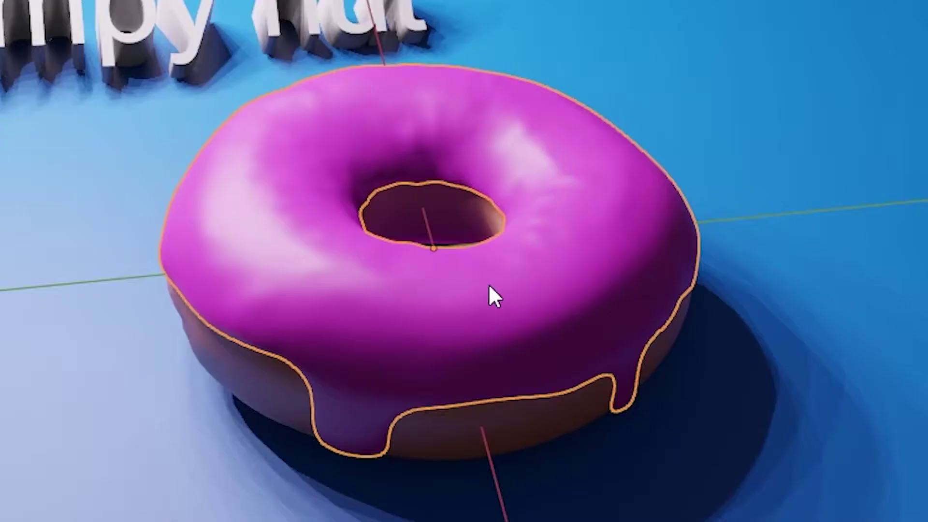
{"action": "key", "text": "h"}
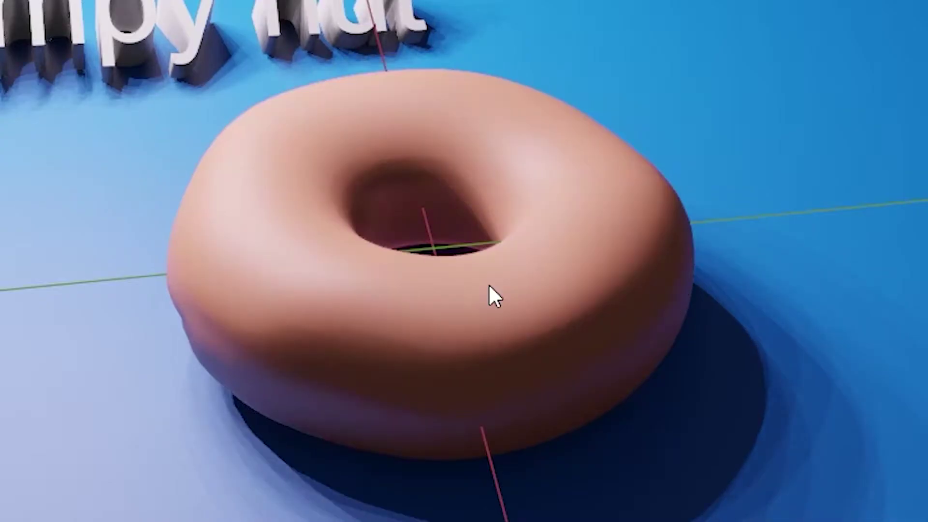
{"action": "left_click", "coordinate": [301, 19]}
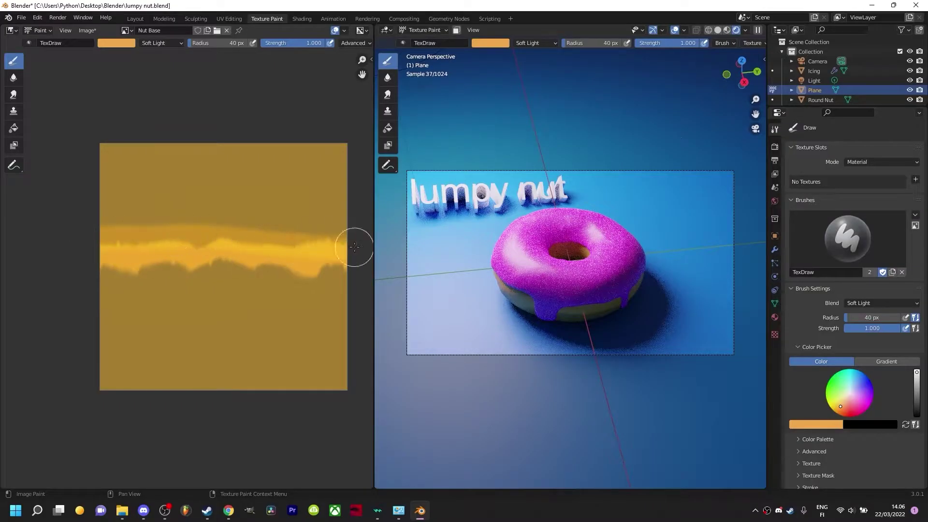
- Paint a dab on the Nut Base texture and reshuffle where the sprinkles are scattered
{"action": "left_click", "coordinate": [313, 312]}
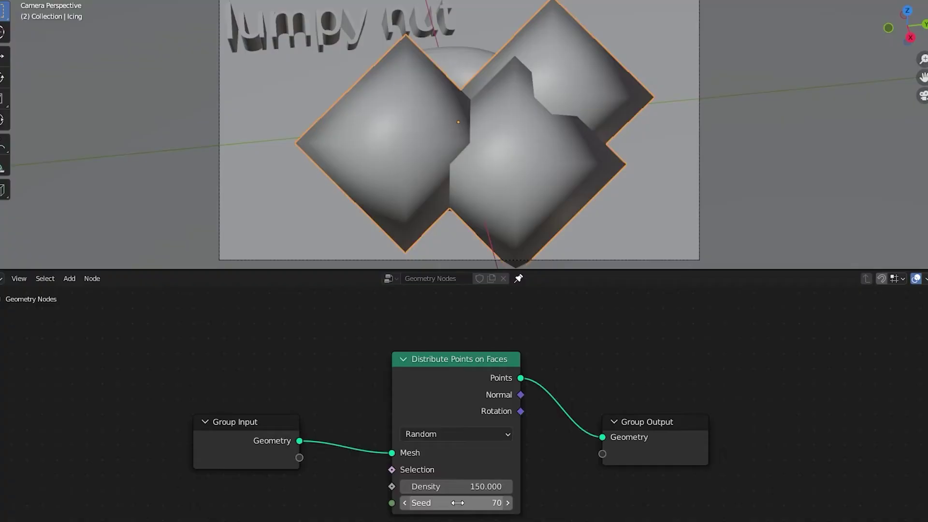
{"action": "left_click_drag", "start_coordinate": [457, 502], "coordinate": [430, 502]}
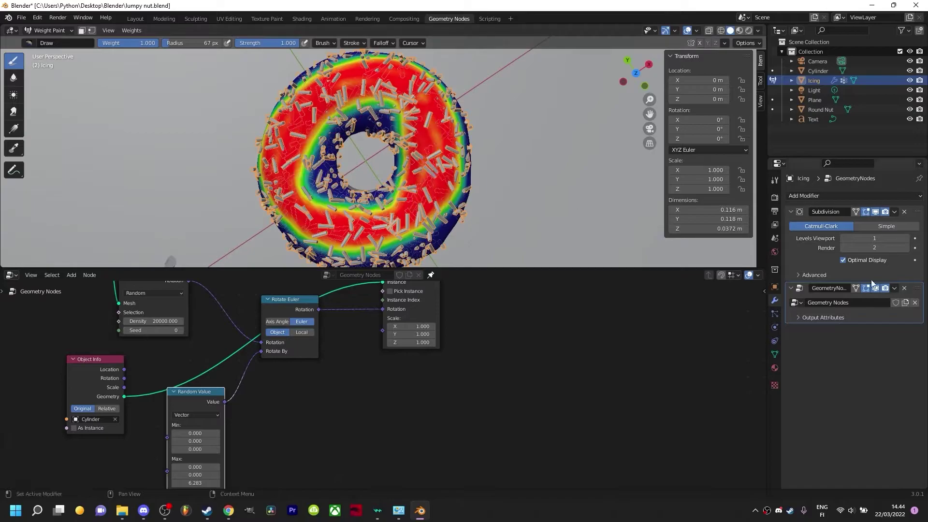
- Orbit to view the sprinkled donut from the side and show its Object Constraints settings
{"action": "middle_click_drag", "start_coordinate": [333, 218], "coordinate": [301, 149]}
{"action": "middle_click_drag", "start_coordinate": [389, 110], "coordinate": [299, 116]}
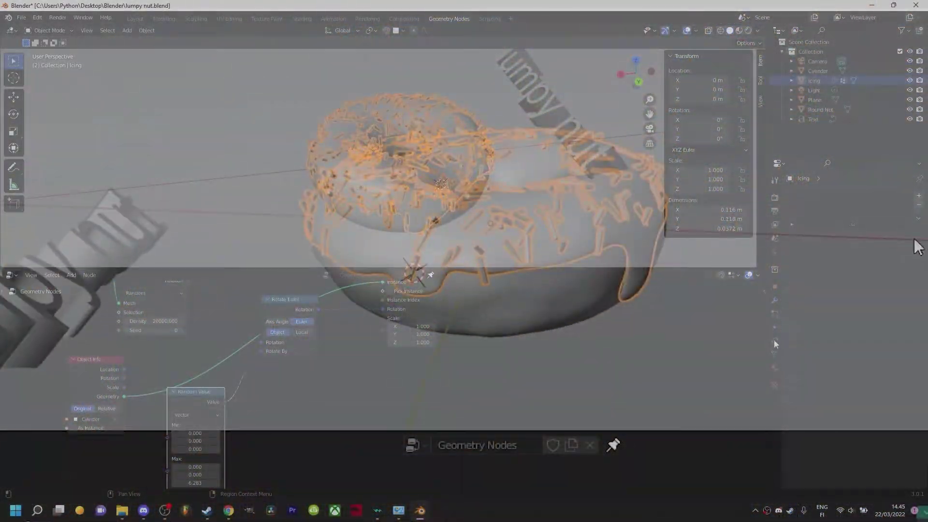
{"action": "left_click", "coordinate": [774, 355]}
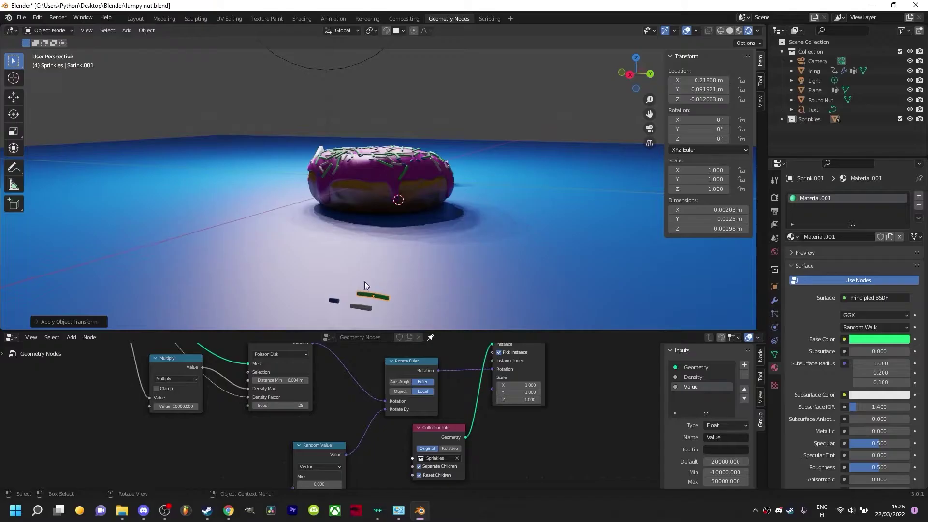
- Narrow the yellow band of sprinkle colours and select the donut's icing
{"action": "middle_click_drag", "start_coordinate": [365, 281], "coordinate": [416, 256]}
{"action": "scroll", "coordinate": [428, 260], "scroll_direction": "up", "scroll_amount": 3}
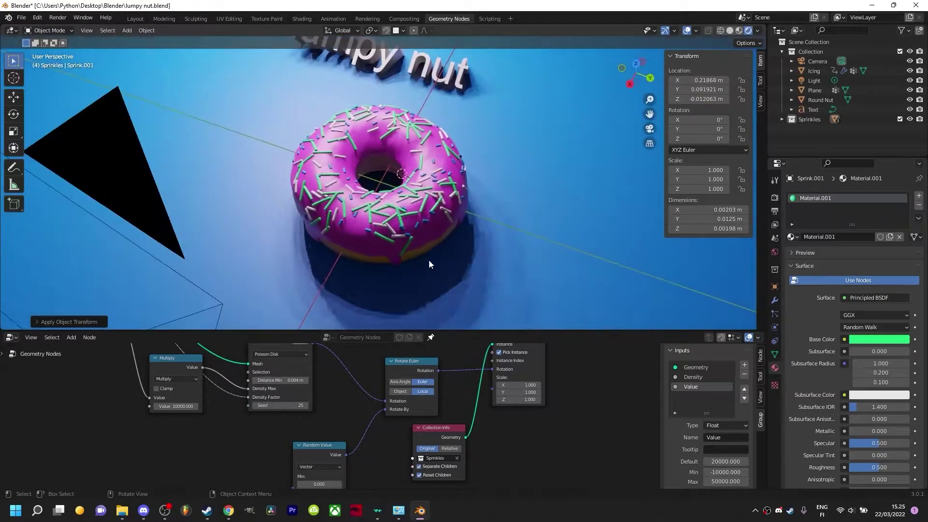
{"action": "scroll", "coordinate": [443, 234], "scroll_direction": "up", "scroll_amount": 5}
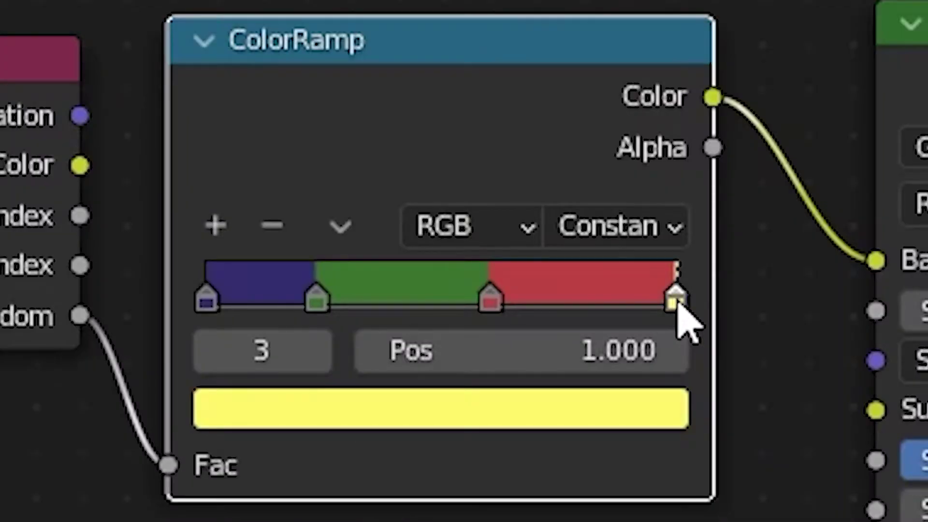
{"action": "left_click_drag", "start_coordinate": [679, 311], "coordinate": [595, 304]}
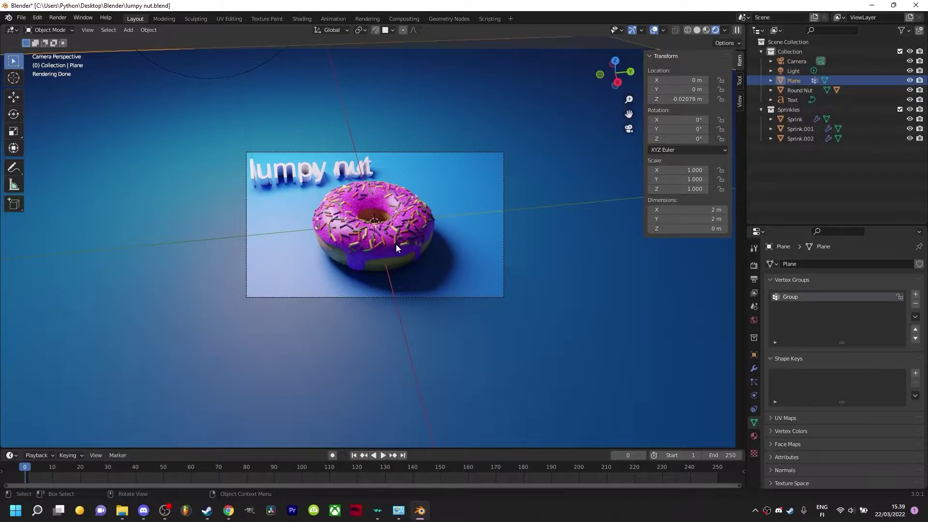
{"action": "left_click", "coordinate": [396, 245]}
{"action": "middle_click_drag", "start_coordinate": [544, 278], "coordinate": [530, 310]}
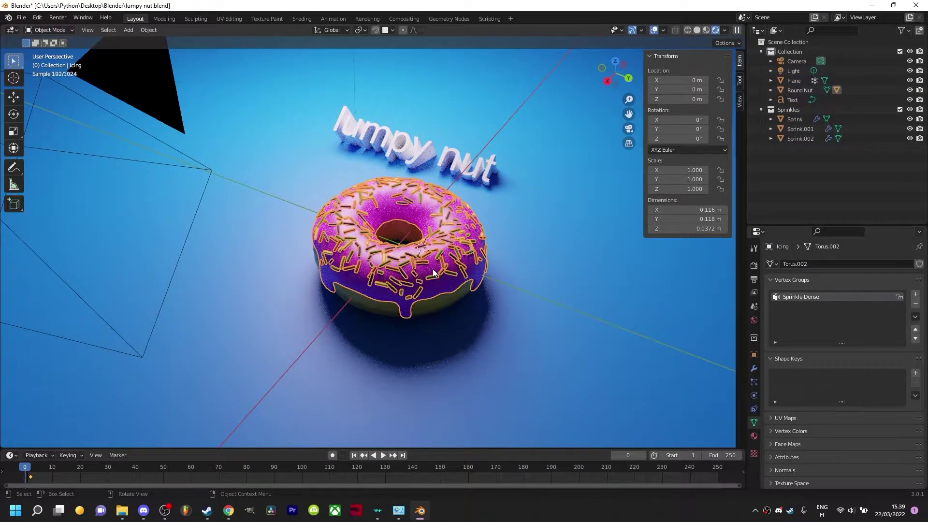
{"action": "scroll", "coordinate": [433, 269], "scroll_direction": "down", "scroll_amount": 4}
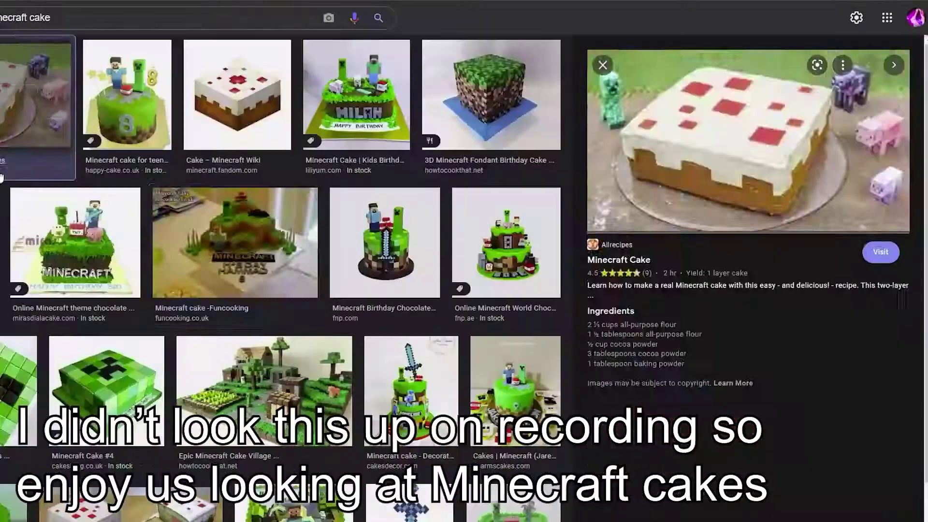
- Browse several Minecraft cake reference images, then stop the animation playback
{"action": "left_click", "coordinate": [516, 400]}
{"action": "scroll", "coordinate": [424, 333], "scroll_direction": "down", "scroll_amount": 5}
{"action": "scroll", "coordinate": [425, 332], "scroll_direction": "down", "scroll_amount": 5}
{"action": "left_click", "coordinate": [175, 342]}
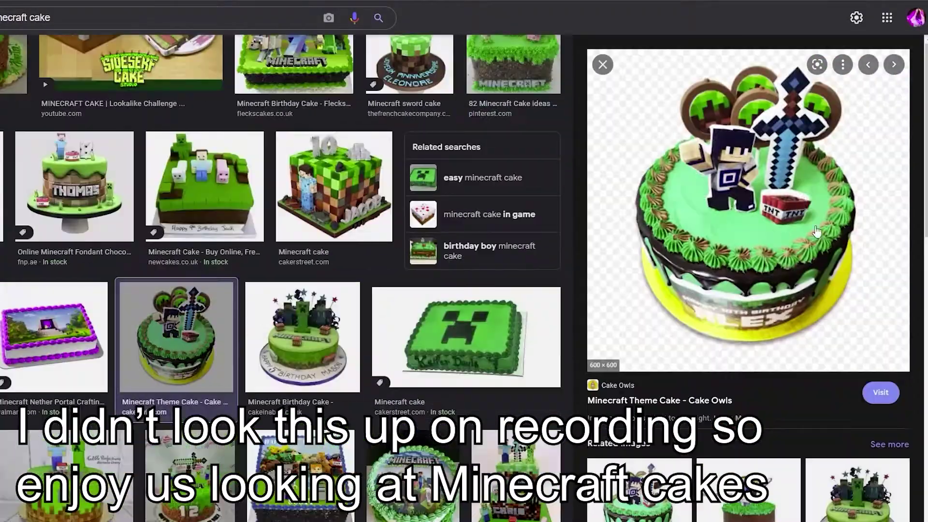
{"action": "scroll", "coordinate": [269, 232], "scroll_direction": "down", "scroll_amount": 3}
{"action": "left_click", "coordinate": [269, 232]}
{"action": "scroll", "coordinate": [507, 193], "scroll_direction": "down", "scroll_amount": 3}
{"action": "left_click", "coordinate": [507, 194]}
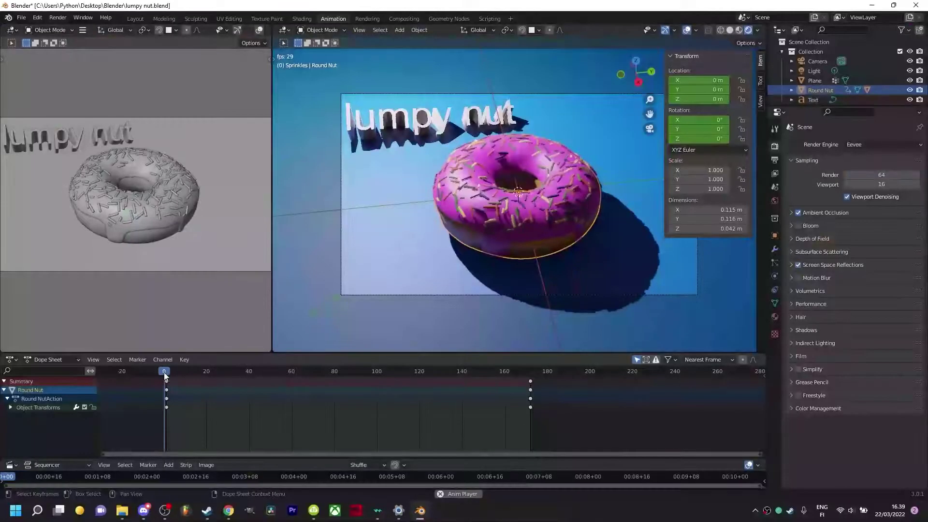
{"action": "key", "text": "space"}
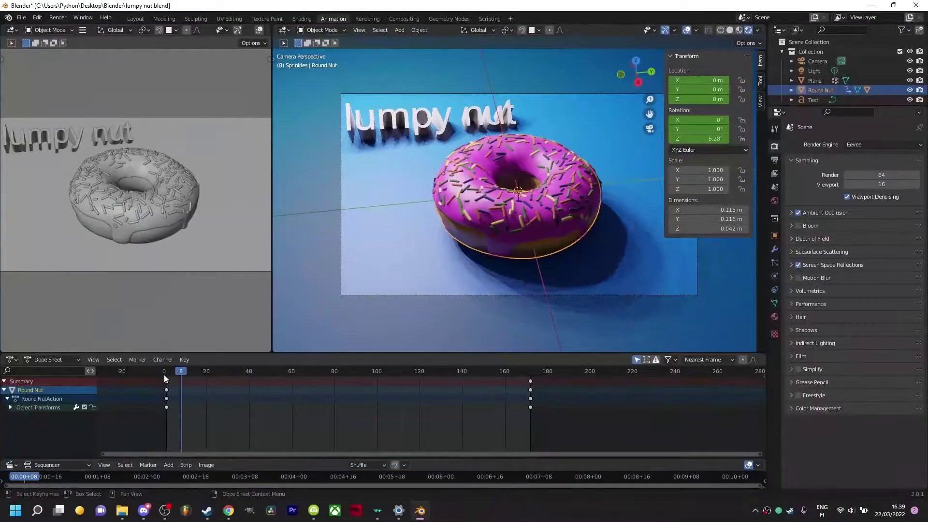
- Set the donut's frame-0 keyframes to Constant interpolation and save the lumpy nut file
{"action": "mouse_move", "coordinate": [174, 379]}
{"action": "left_mouse_down"}
{"action": "mouse_move", "coordinate": [158, 415]}
{"action": "mouse_move", "coordinate": [168, 381]}
{"action": "left_mouse_up"}
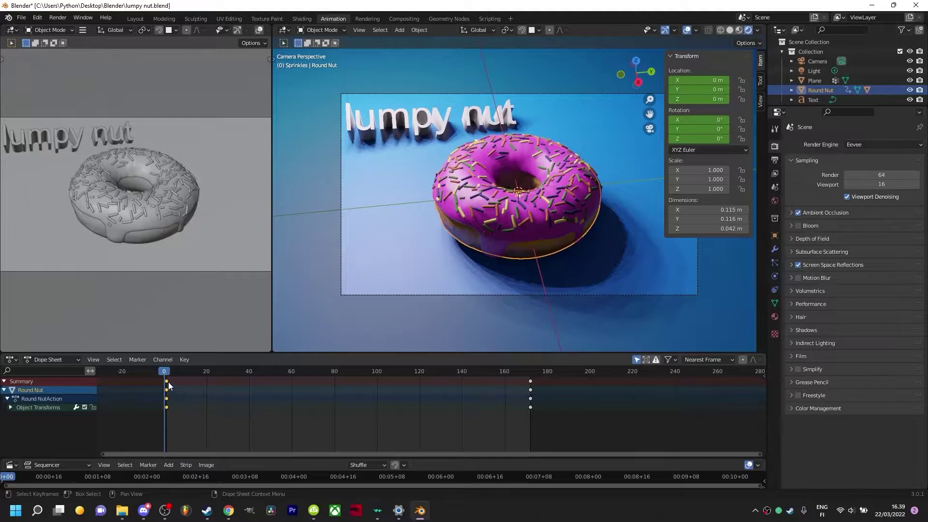
{"action": "right_click", "coordinate": [168, 381]}
{"action": "mouse_move", "coordinate": [167, 380]}
{"action": "left_click", "coordinate": [225, 397]}
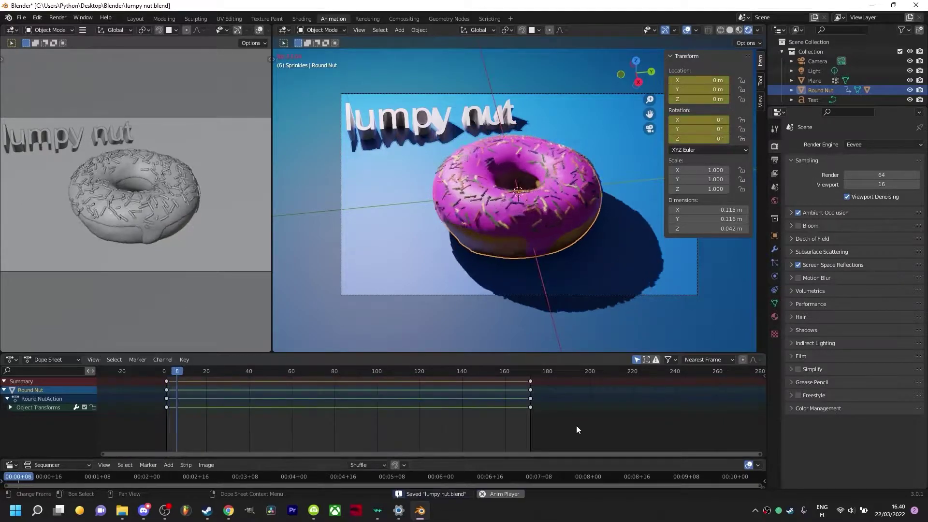
{"action": "key", "text": "ctrl+s"}
- Play the animation and move the Cube from the Sprinkles collection into another collection
{"action": "key", "text": "space"}
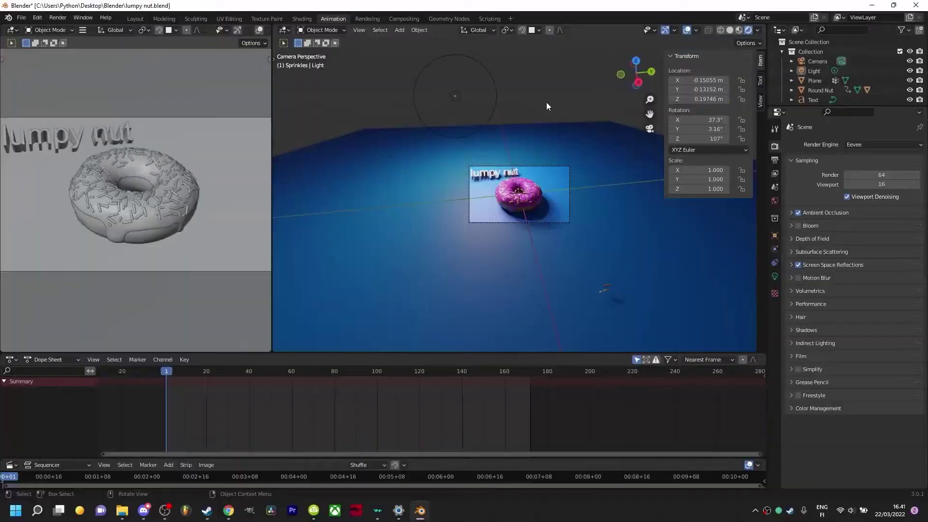
{"action": "key", "text": "shift+a"}
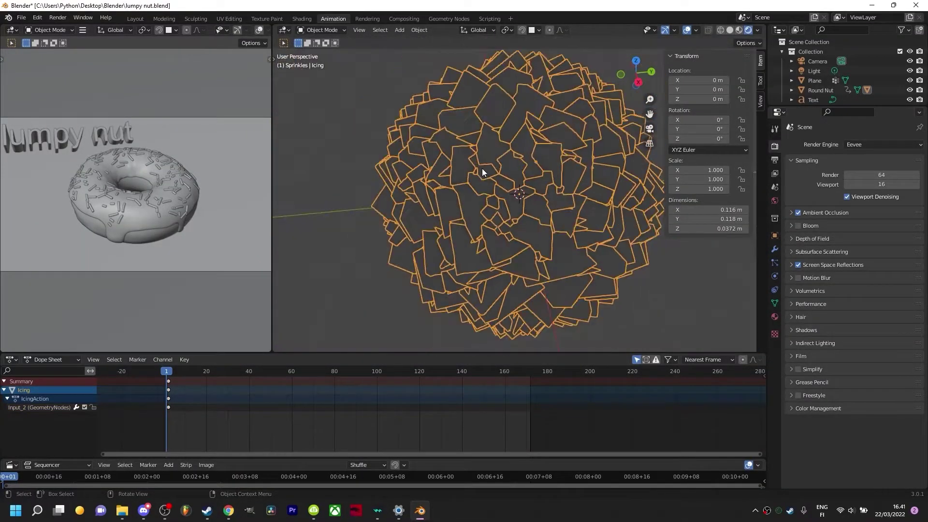
{"action": "scroll", "coordinate": [483, 168], "scroll_direction": "down", "scroll_amount": 3}
{"action": "scroll", "coordinate": [598, 176], "scroll_direction": "up", "scroll_amount": 3}
{"action": "scroll", "coordinate": [832, 73], "scroll_direction": "down", "scroll_amount": 3}
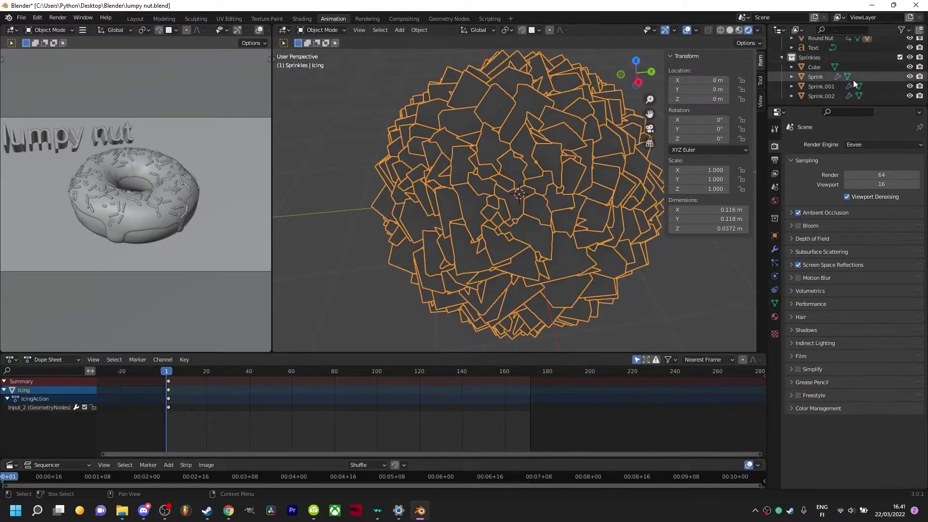
{"action": "left_click", "coordinate": [853, 79]}
{"action": "left_click_drag", "start_coordinate": [311, 289], "coordinate": [247, 184]}
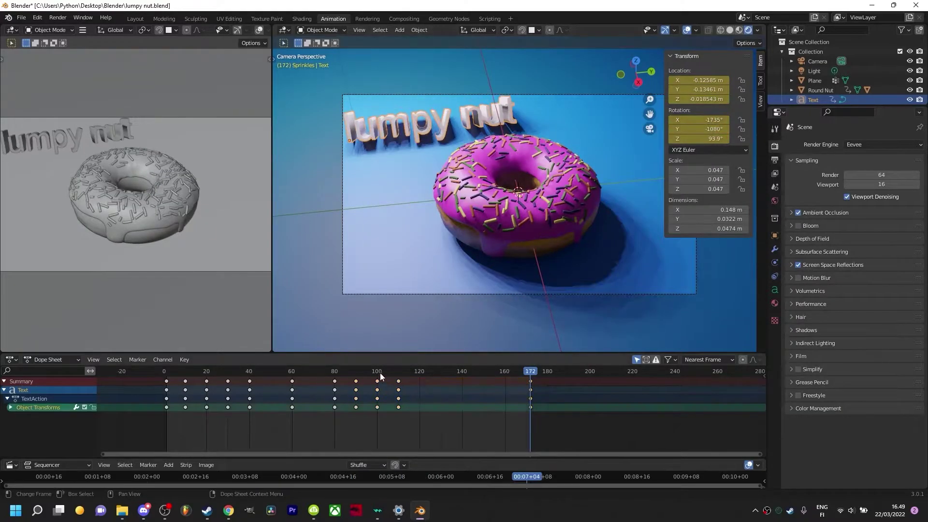
- Play back the wobbling text animation from frame 108, then from frame 0
{"action": "mouse_move", "coordinate": [382, 372]}
{"action": "left_mouse_down"}
{"action": "mouse_move", "coordinate": [339, 370]}
{"action": "mouse_move", "coordinate": [398, 371]}
{"action": "left_mouse_up"}
{"action": "key", "text": "space"}
{"action": "left_click", "coordinate": [150, 368]}
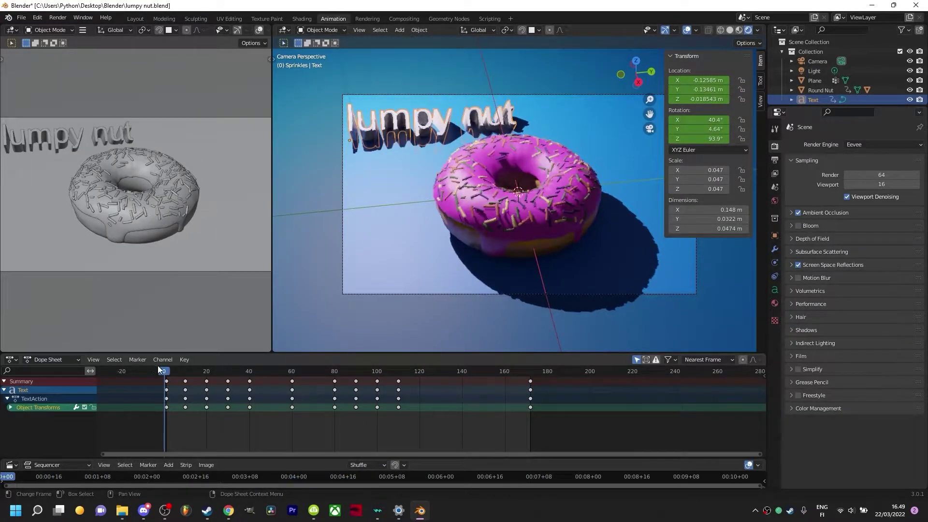
{"action": "key", "text": "space"}
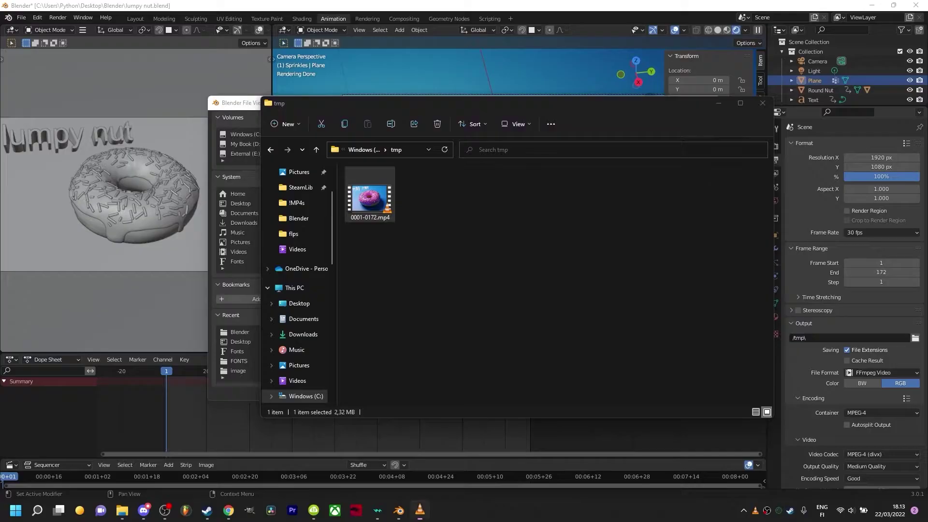
- Play 0001-0172.mp4 in VLC, pause and rewind it to the start, then quit VLC
{"action": "double_click", "coordinate": [373, 192]}
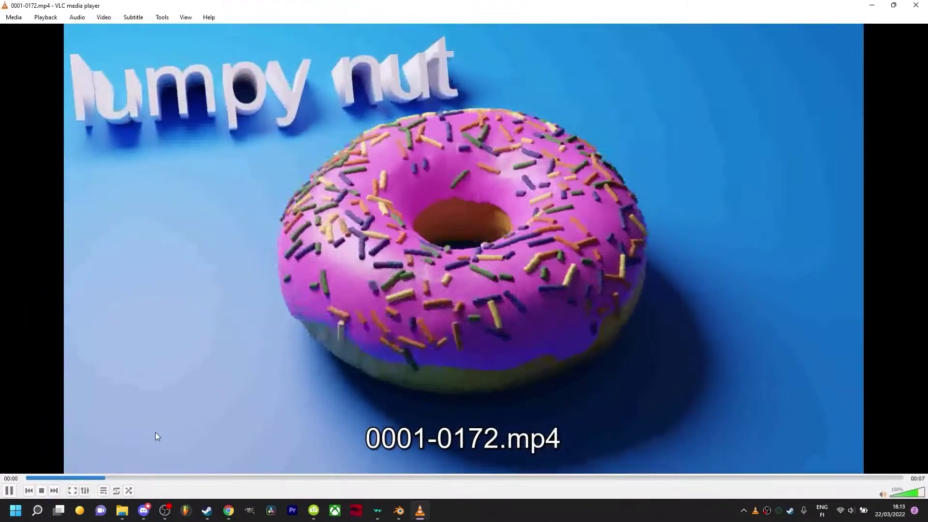
{"action": "left_click", "coordinate": [10, 491]}
{"action": "left_click_drag", "start_coordinate": [36, 479], "coordinate": [10, 483]}
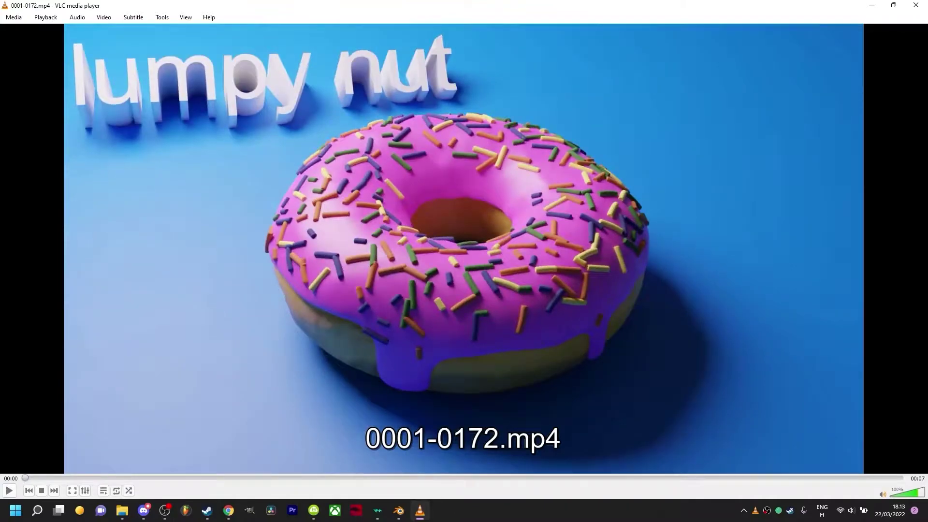
{"action": "key", "text": "ctrl+q"}
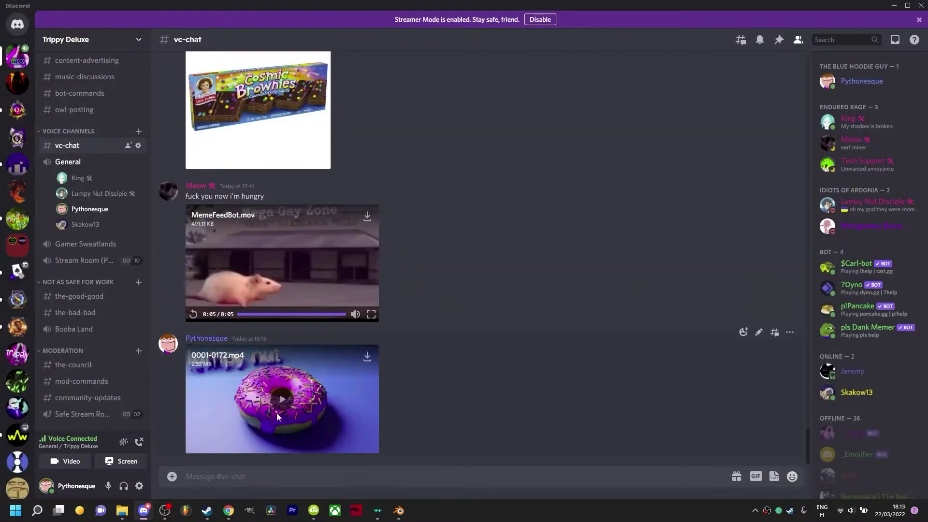
- Play the posted 0001-0172.mp4 attachment in #vc-chat, then pause it
{"action": "left_click", "coordinate": [308, 419]}
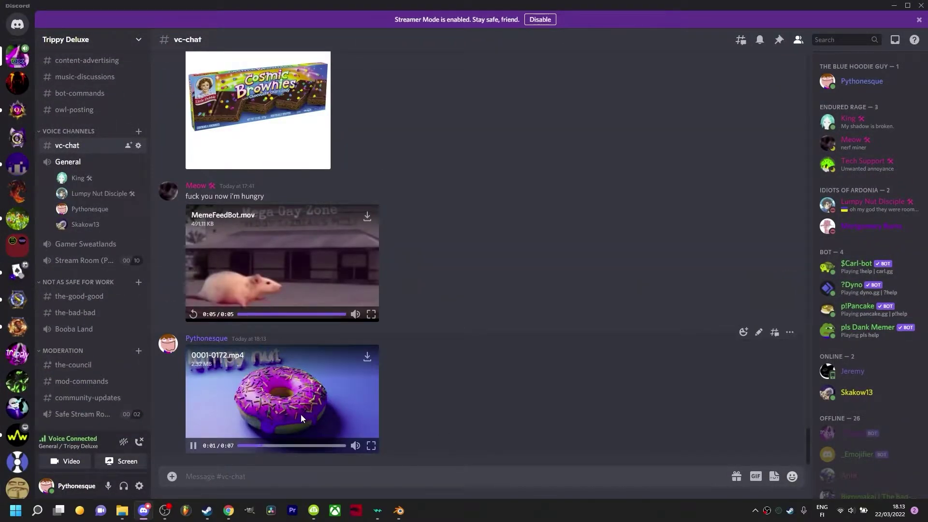
{"action": "left_click", "coordinate": [298, 413]}
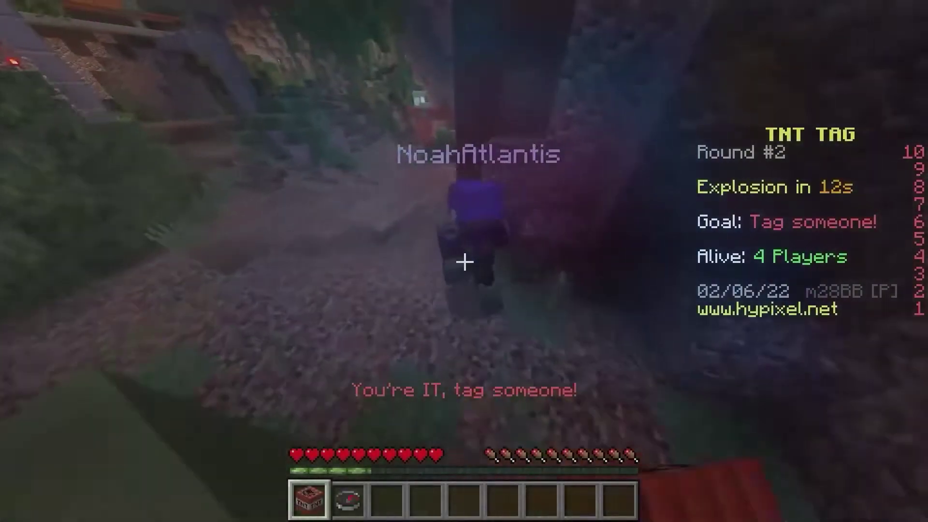
- Play a TNT Tag round, tagging other players to pass the TNT
{"action": "left_click", "coordinate": [464, 261]}
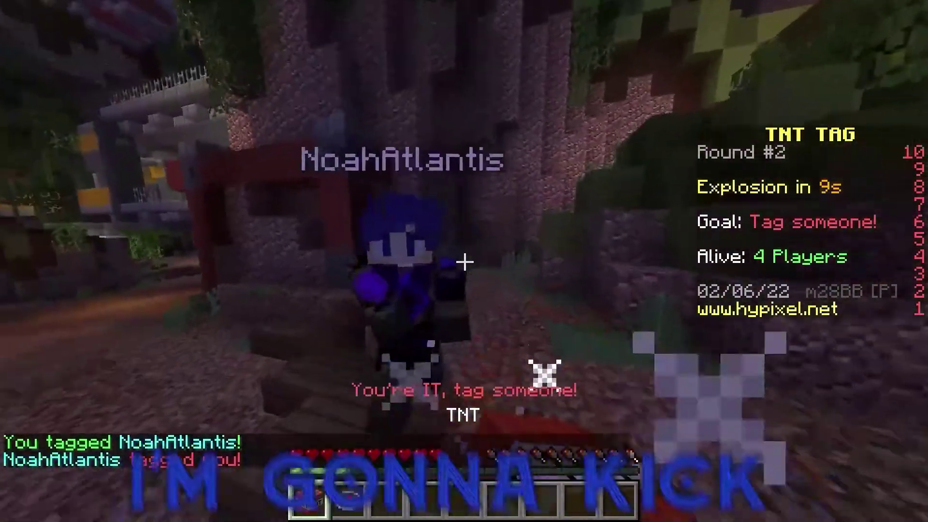
{"action": "left_click", "coordinate": [464, 261]}
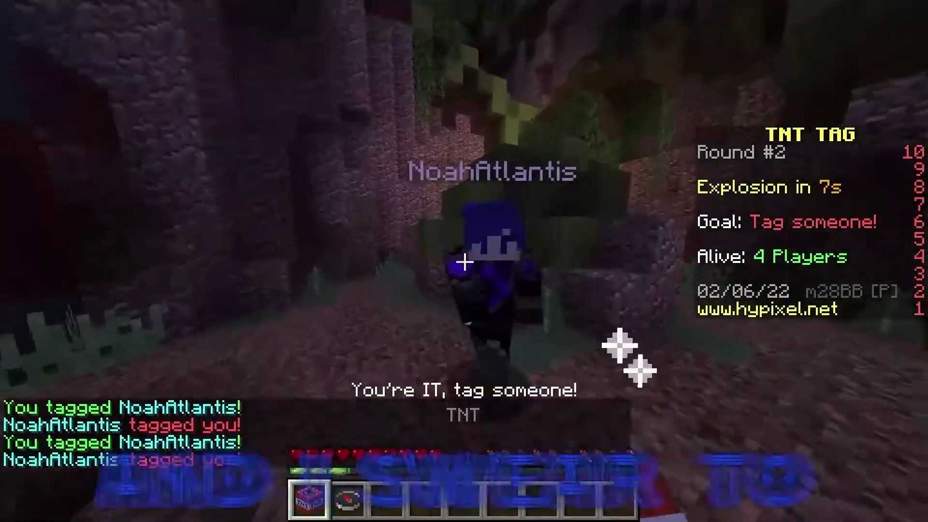
{"action": "left_click", "coordinate": [464, 261]}
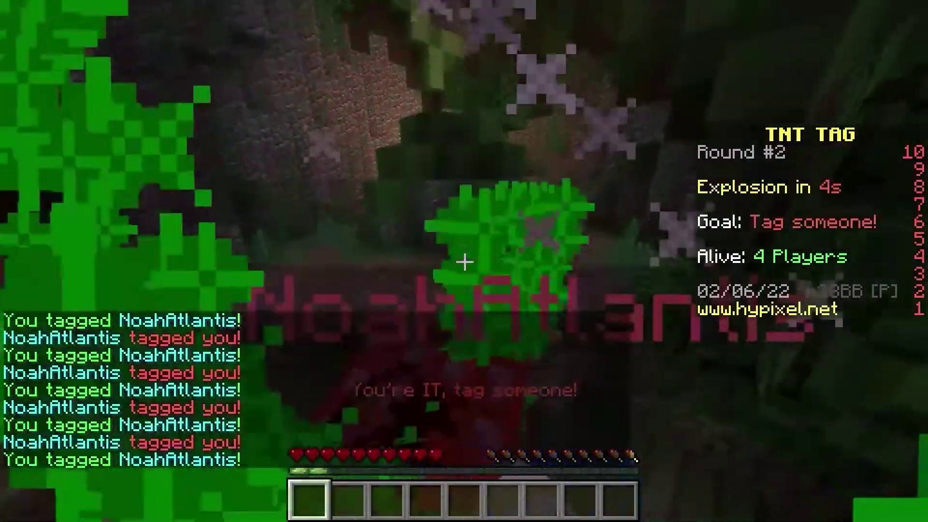
{"action": "left_click", "coordinate": [464, 262]}
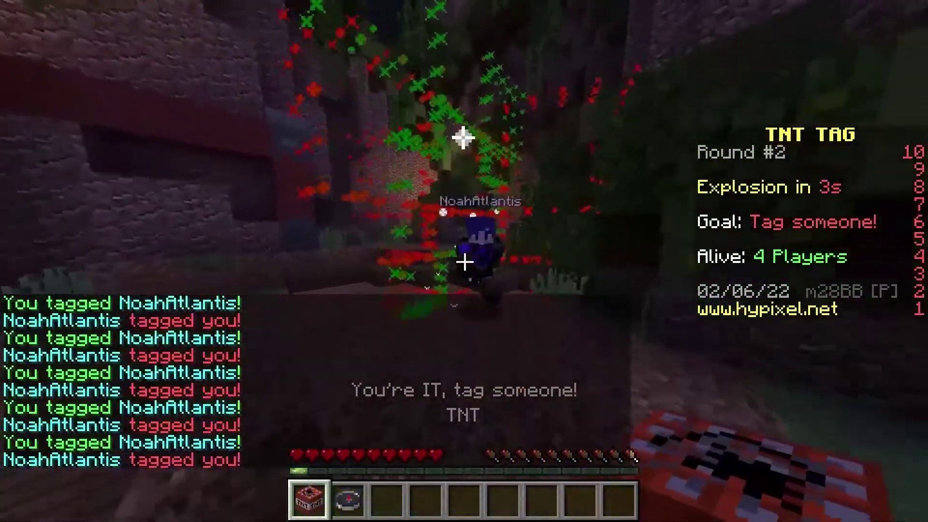
{"action": "left_click", "coordinate": [464, 262]}
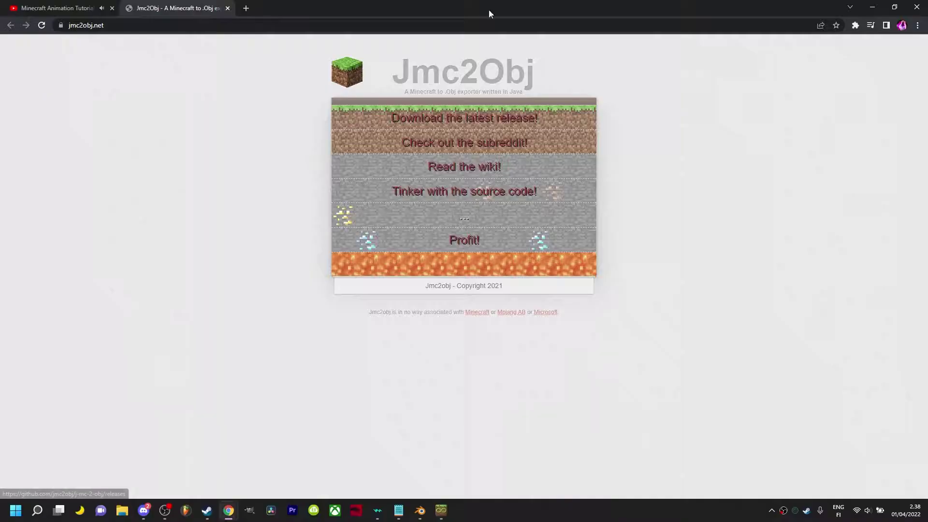
- Get the latest jmc2obj release and set the Hypical folder as the export destination
{"action": "left_click", "coordinate": [417, 118]}
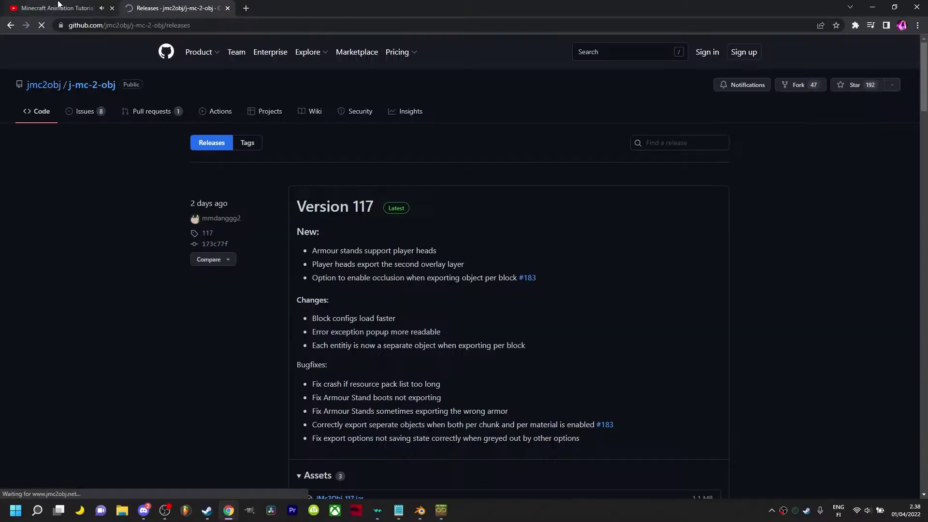
{"action": "scroll", "coordinate": [306, 348], "scroll_direction": "down", "scroll_amount": 4}
{"action": "scroll", "coordinate": [307, 344], "scroll_direction": "down", "scroll_amount": 4}
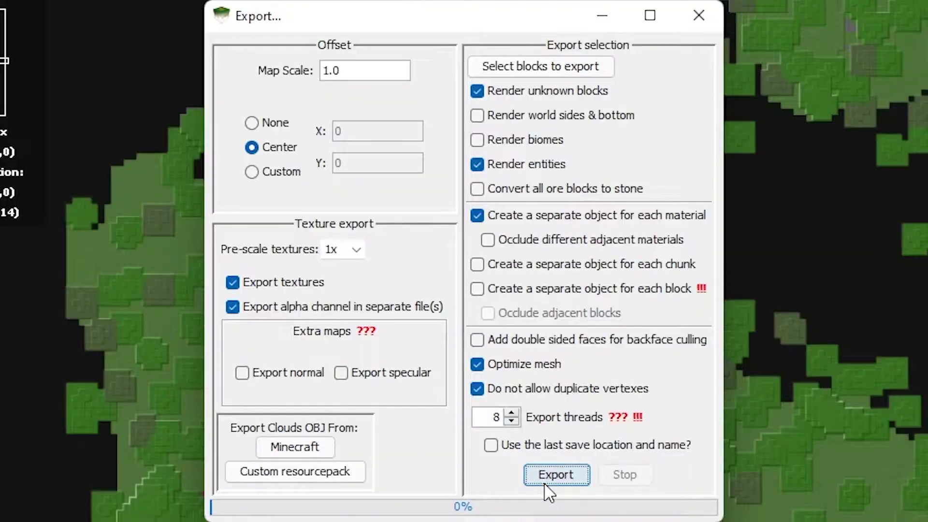
{"action": "left_click", "coordinate": [546, 481]}
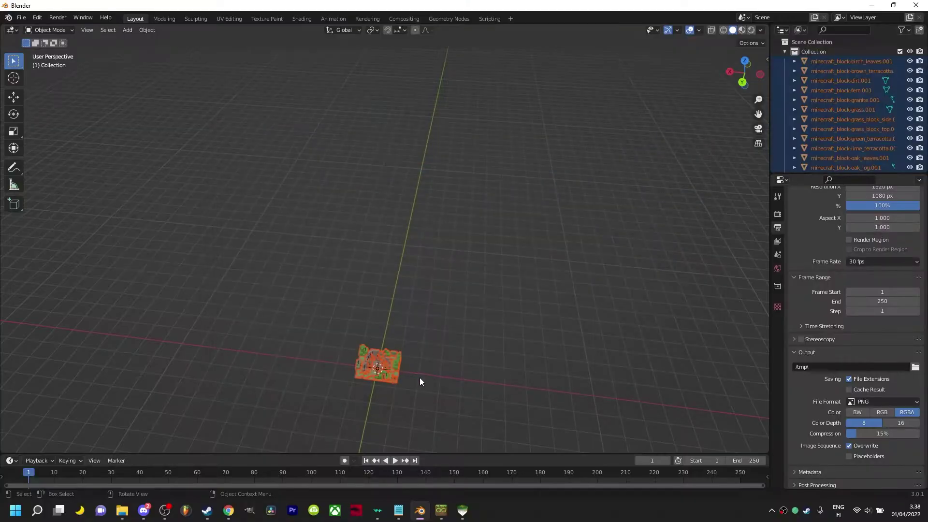
- Bind View Navigation (Walk/Fly) to Shift+Ctrl+F, then walk forward into the imported map
{"action": "scroll", "coordinate": [420, 378], "scroll_direction": "up", "scroll_amount": 5}
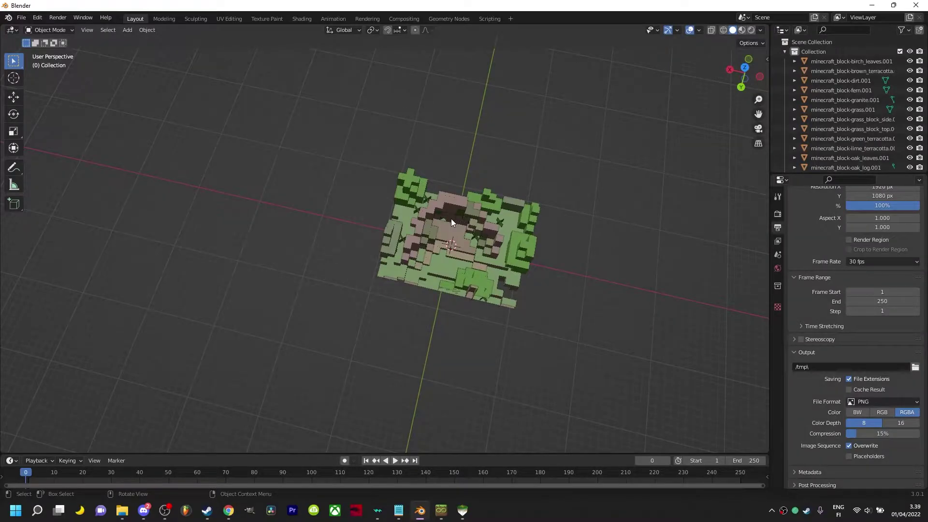
{"action": "middle_click_drag", "start_coordinate": [450, 218], "coordinate": [475, 317]}
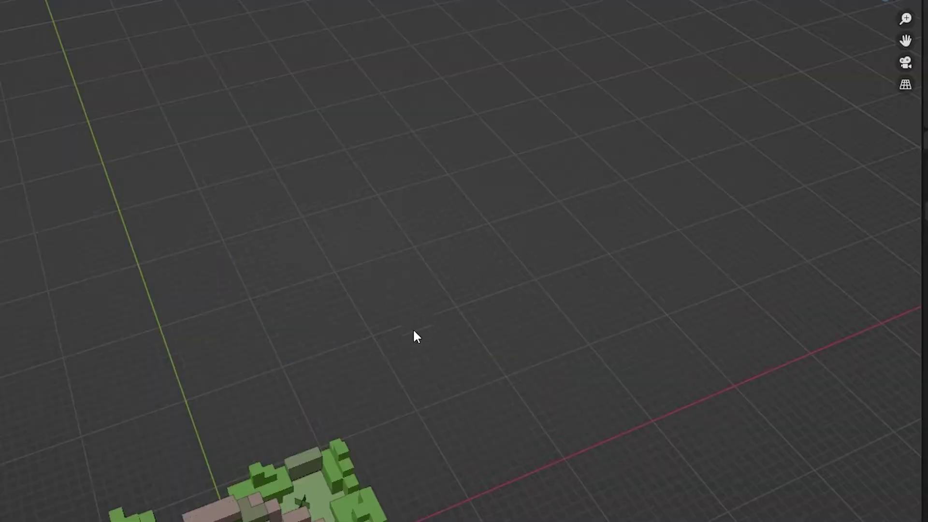
{"action": "middle_click_drag", "start_coordinate": [444, 454], "coordinate": [408, 449]}
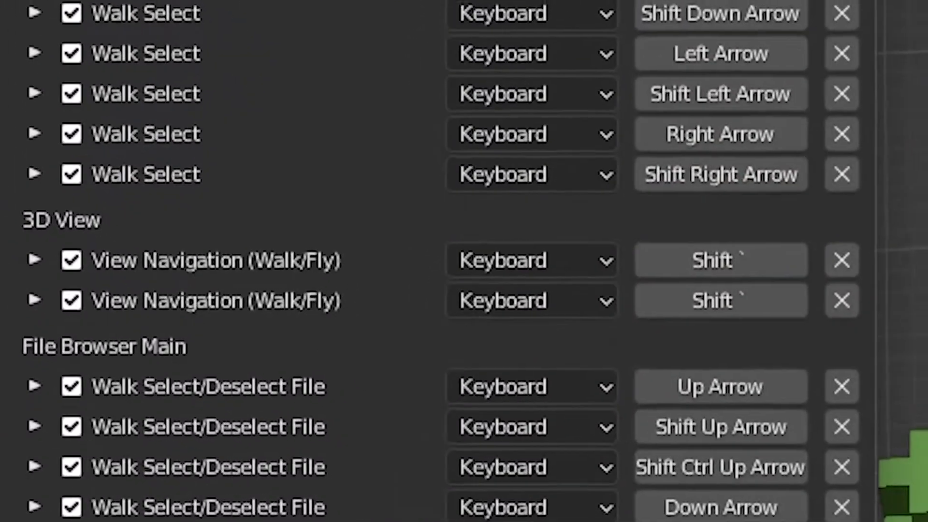
{"action": "left_click", "coordinate": [744, 265]}
{"action": "key", "text": "shift+ctrl+f"}
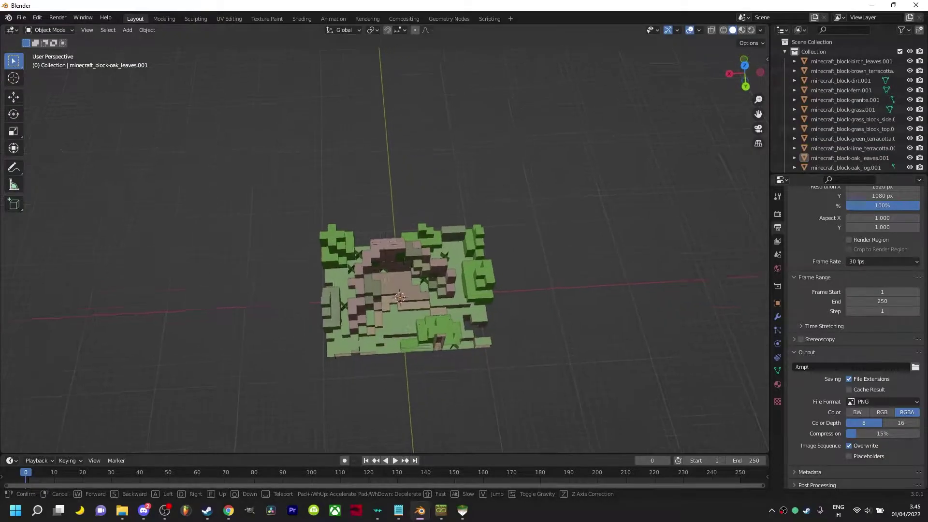
{"action": "key", "text": "w"}
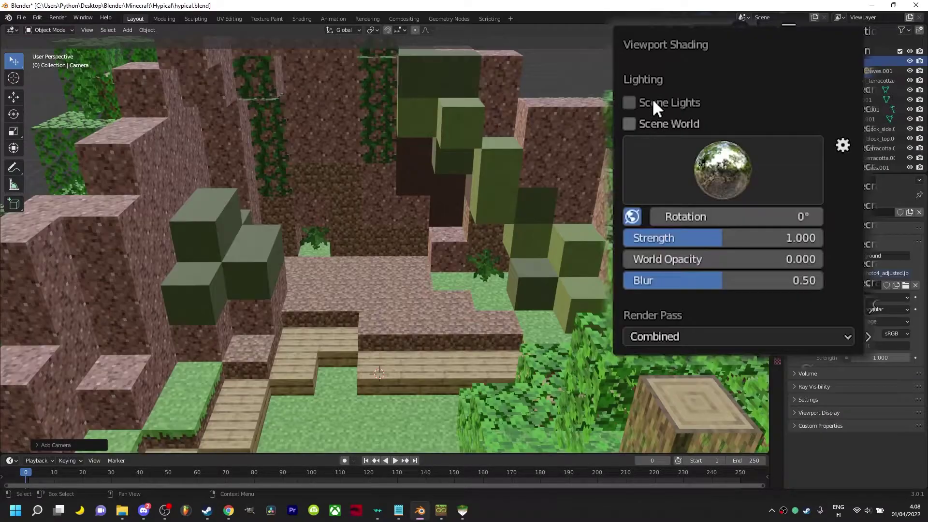
- Enable Scene Lights and Scene World in the viewport shading
{"action": "left_click", "coordinate": [638, 123]}
{"action": "left_click", "coordinate": [639, 99]}
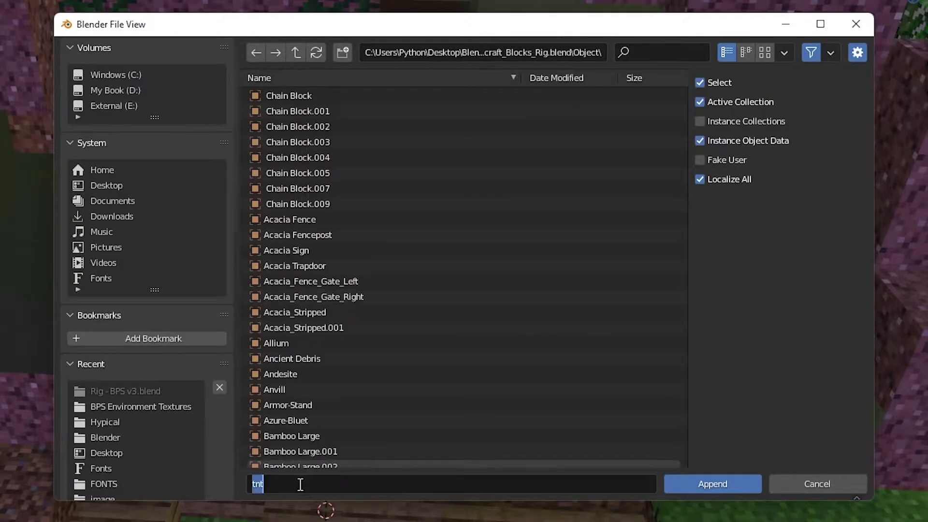
{"action": "scroll", "coordinate": [549, 368], "scroll_direction": "down", "scroll_amount": 15}
- Append the Block_TNT object from the blocks rig .blend file
{"action": "scroll", "coordinate": [466, 336], "scroll_direction": "up", "scroll_amount": 10}
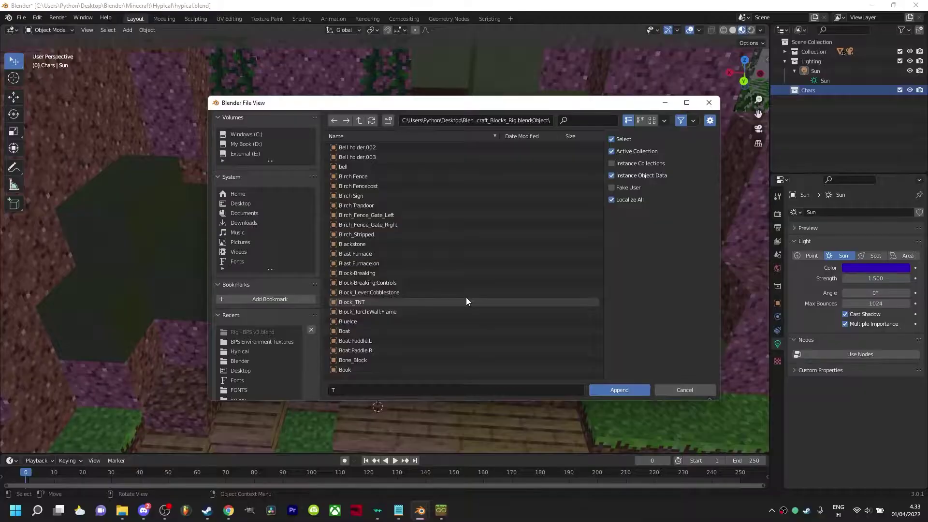
{"action": "left_click", "coordinate": [465, 299]}
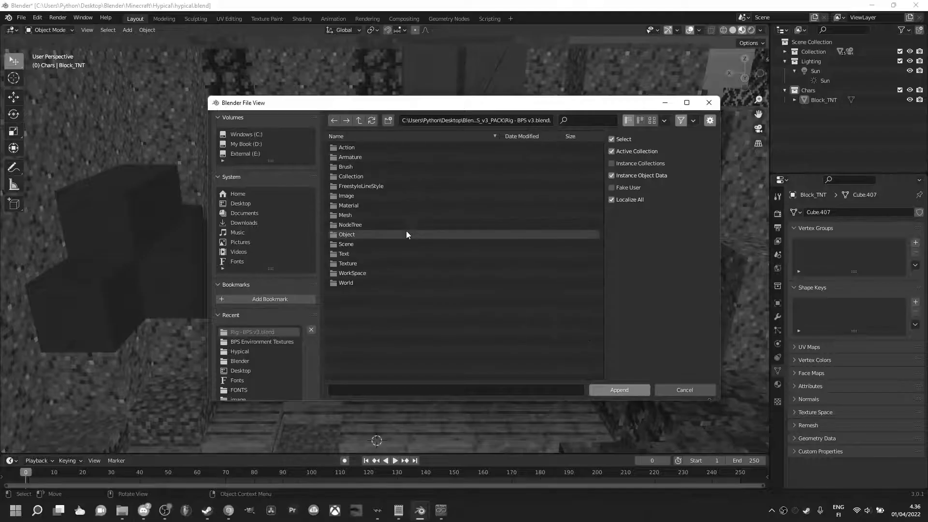
{"action": "double_click", "coordinate": [406, 230]}
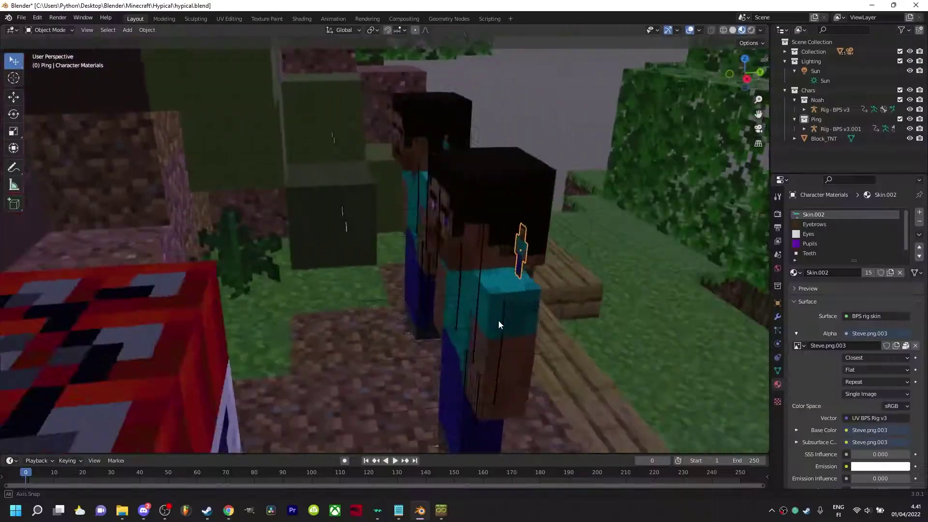
- Orbit around the two Steve-skinned characters, deselect, and open the Rig_-_BPS_v3_PACK folder
{"action": "middle_click_drag", "start_coordinate": [497, 321], "coordinate": [434, 323]}
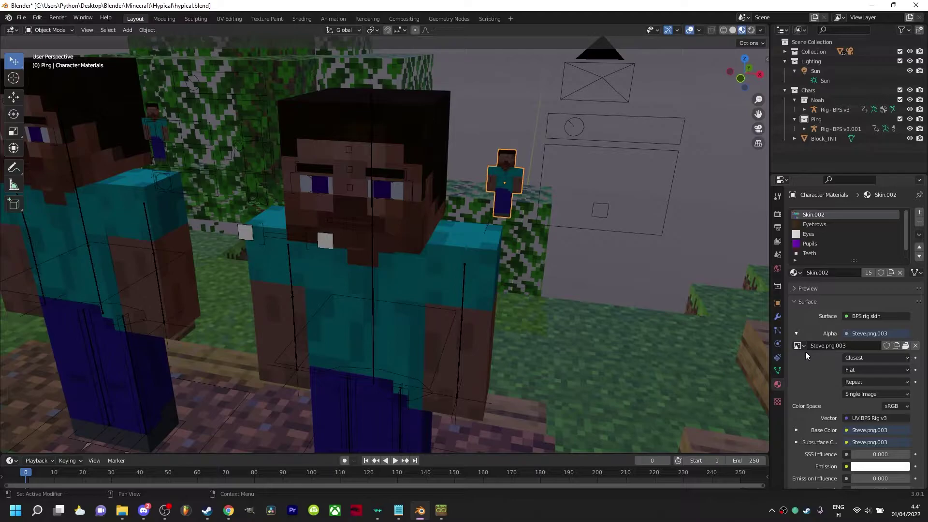
{"action": "left_click", "coordinate": [561, 372]}
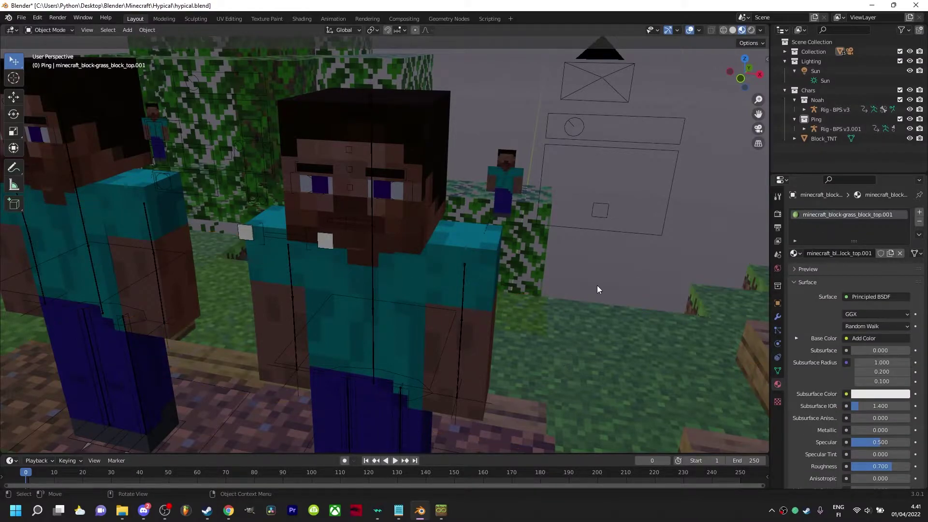
{"action": "left_click", "coordinate": [121, 510]}
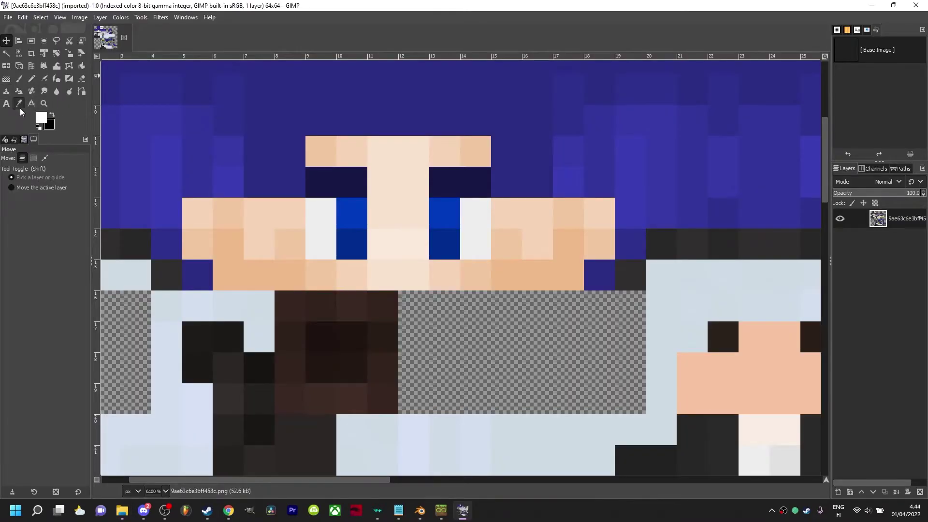
- Sample the face's skin tone and pencil over both eye whites
{"action": "left_click", "coordinate": [19, 104]}
{"action": "left_click", "coordinate": [322, 284]}
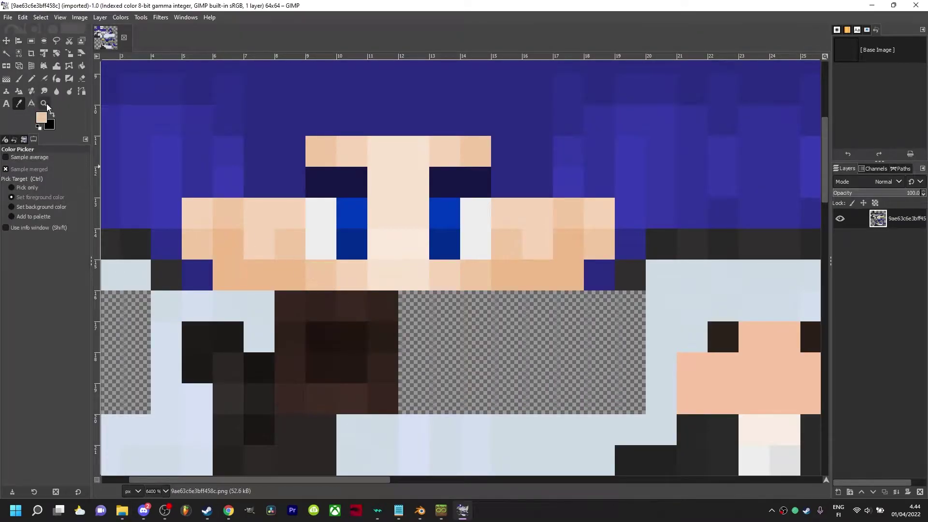
{"action": "left_click", "coordinate": [32, 78]}
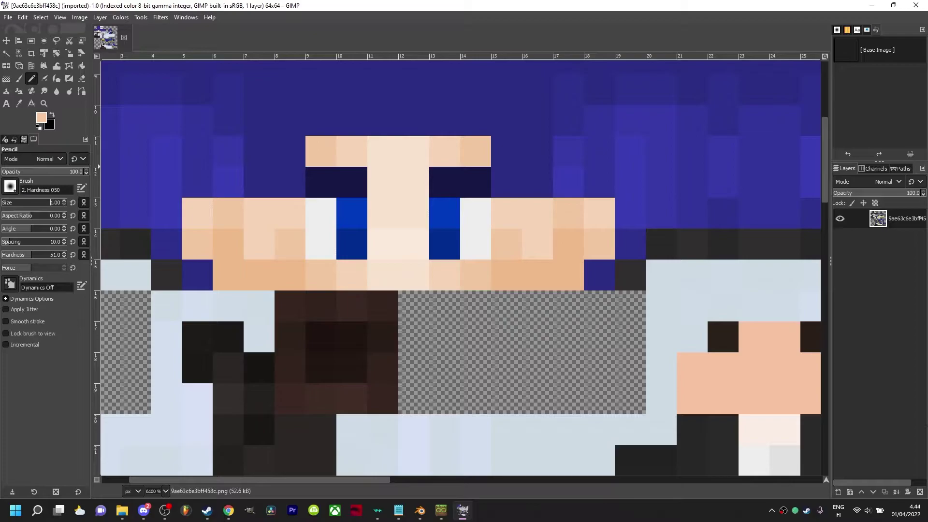
{"action": "mouse_move", "coordinate": [317, 243]}
{"action": "left_mouse_down"}
{"action": "mouse_move", "coordinate": [313, 184]}
{"action": "mouse_move", "coordinate": [353, 284]}
{"action": "left_mouse_up"}
{"action": "left_click_drag", "start_coordinate": [476, 180], "coordinate": [474, 249]}
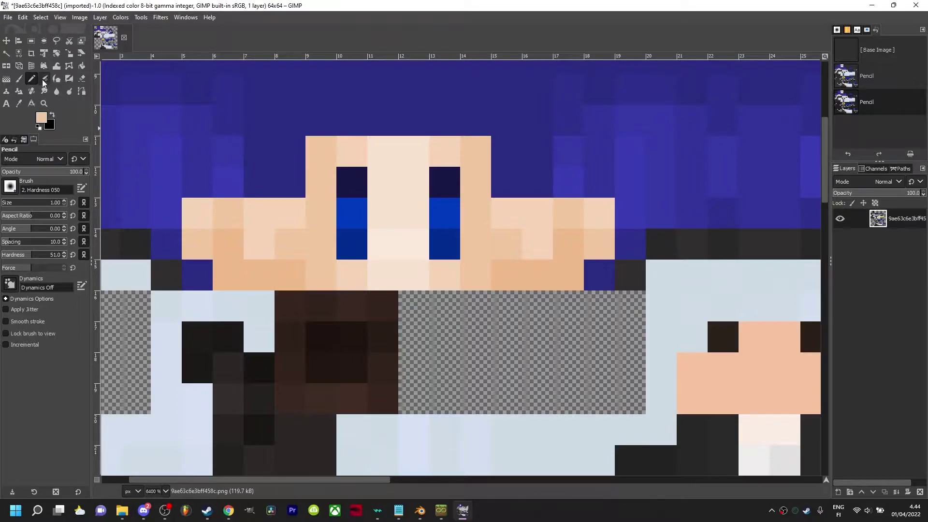
- Pencil over both eyes' navy and blue iris pixels with skin tone
{"action": "left_click", "coordinate": [19, 103]}
{"action": "left_click", "coordinate": [32, 78]}
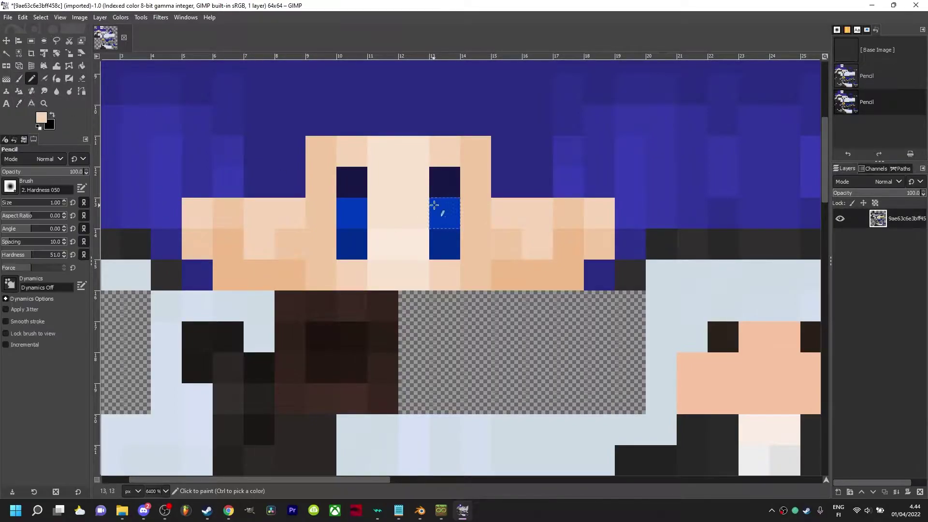
{"action": "left_click_drag", "start_coordinate": [356, 183], "coordinate": [361, 253]}
{"action": "left_click_drag", "start_coordinate": [437, 184], "coordinate": [441, 242]}
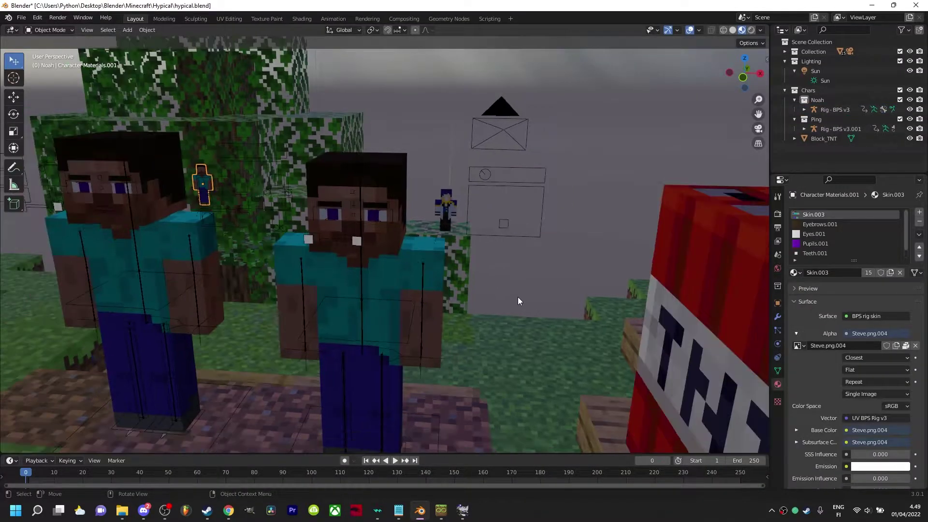
- Load the custom skin PNG into the character's material image node
{"action": "key", "text": "KP_Decimal"}
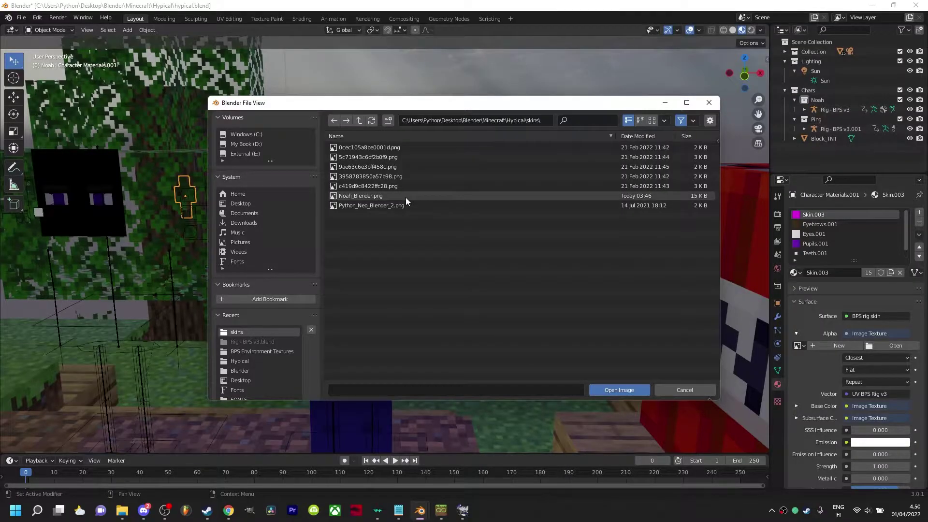
{"action": "left_click", "coordinate": [417, 203]}
{"action": "double_click", "coordinate": [417, 203]}
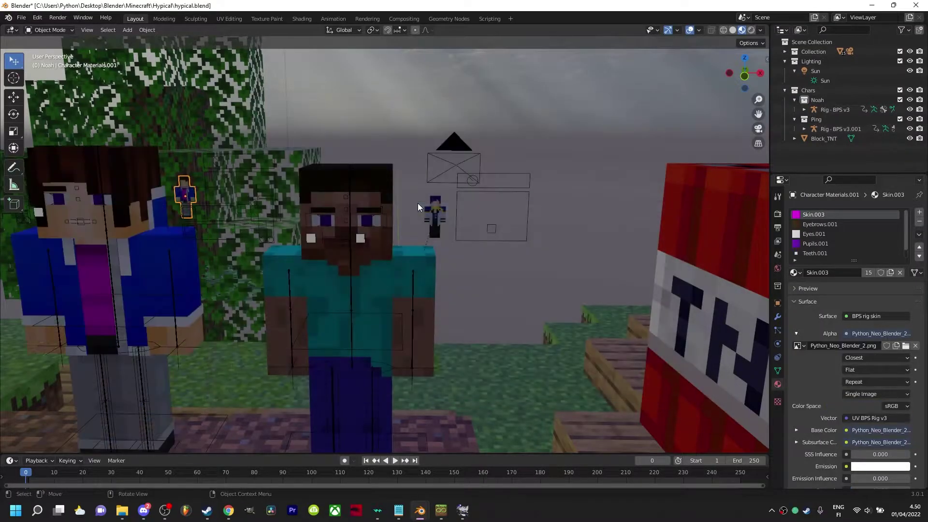
{"action": "scroll", "coordinate": [393, 260], "scroll_direction": "up", "scroll_amount": 5}
{"action": "scroll", "coordinate": [171, 311], "scroll_direction": "down", "scroll_amount": 6}
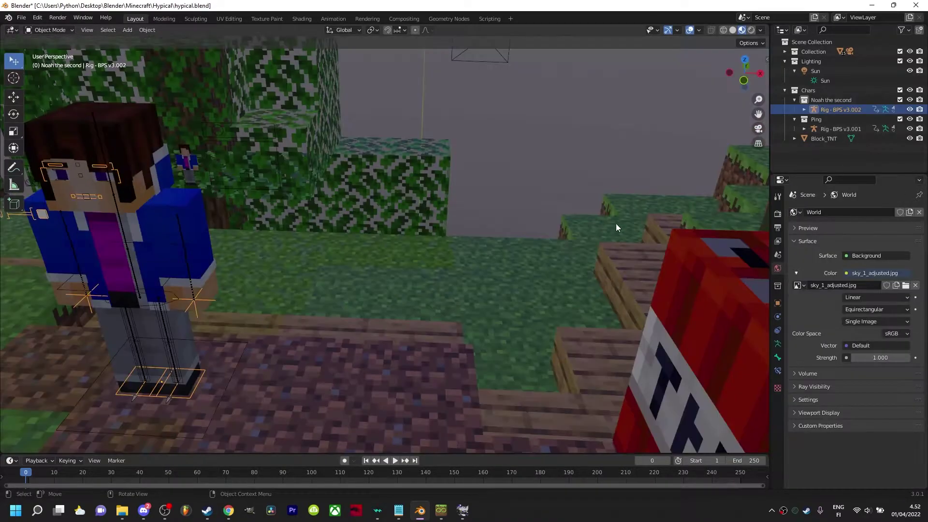
- Move the Noah the second rig into the centre of the map
{"action": "left_click_drag", "start_coordinate": [111, 251], "coordinate": [387, 256]}
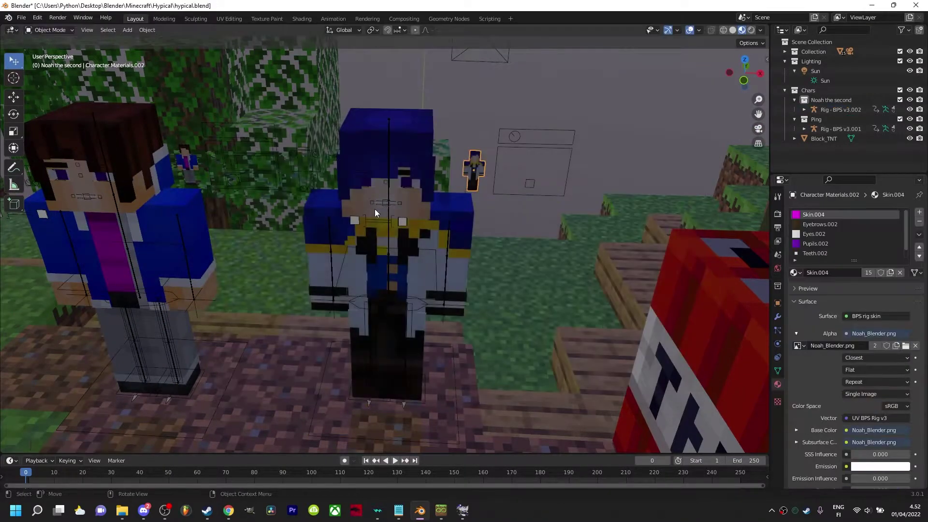
{"action": "scroll", "coordinate": [477, 360], "scroll_direction": "up", "scroll_amount": 8}
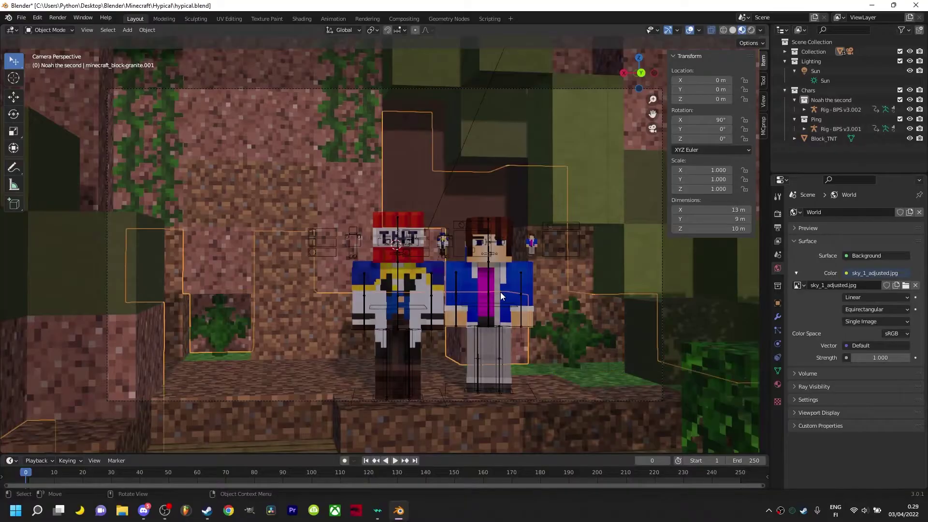
{"action": "scroll", "coordinate": [500, 292], "scroll_direction": "up", "scroll_amount": 3}
{"action": "scroll", "coordinate": [526, 287], "scroll_direction": "down", "scroll_amount": 3}
- Select Ping's brown-haired rig and switch it into Pose Mode
{"action": "scroll", "coordinate": [525, 287], "scroll_direction": "up", "scroll_amount": 5}
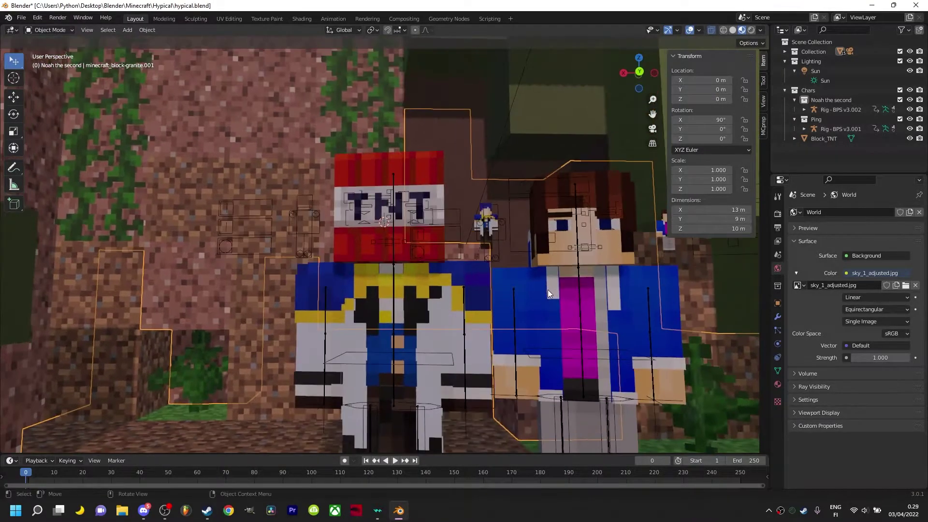
{"action": "left_click", "coordinate": [569, 303]}
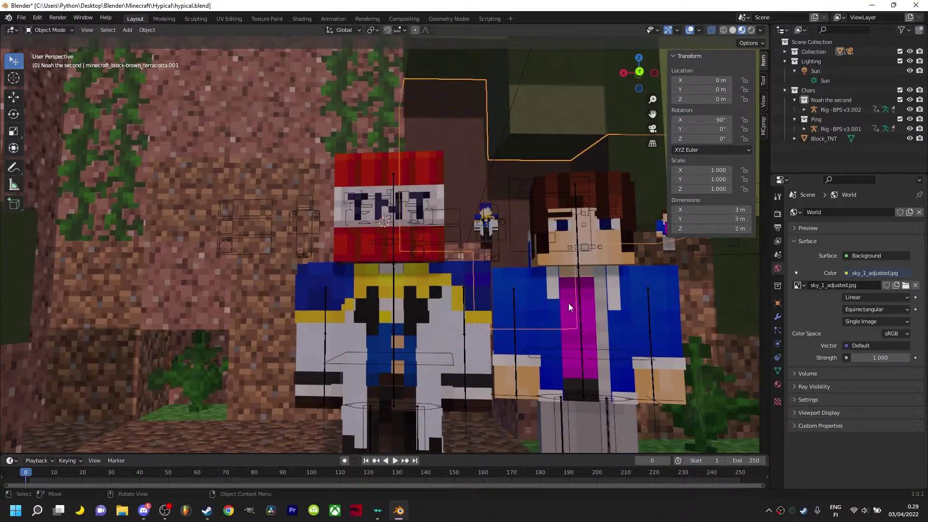
{"action": "scroll", "coordinate": [568, 303], "scroll_direction": "down", "scroll_amount": 3}
{"action": "scroll", "coordinate": [506, 327], "scroll_direction": "up", "scroll_amount": 2}
{"action": "left_click", "coordinate": [543, 342]}
{"action": "scroll", "coordinate": [420, 338], "scroll_direction": "up", "scroll_amount": 4}
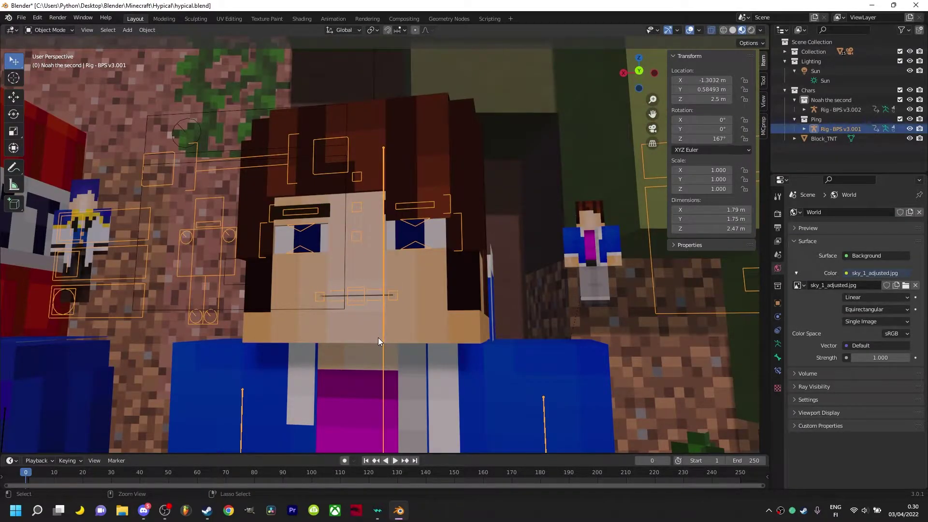
{"action": "key", "text": "ctrl+Tab"}
{"action": "scroll", "coordinate": [393, 321], "scroll_direction": "down", "scroll_amount": 4}
{"action": "scroll", "coordinate": [411, 344], "scroll_direction": "up", "scroll_amount": 3}
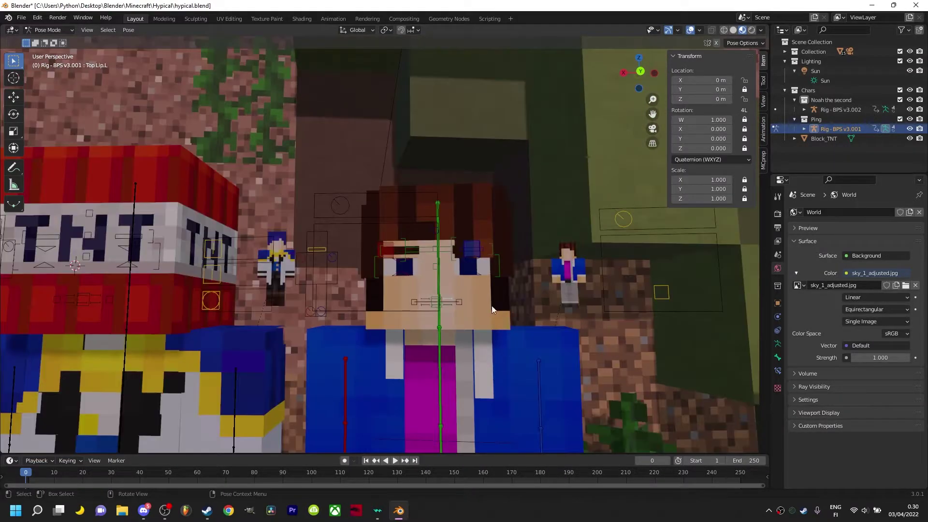
- Move the Eye Controller bone down about 0.146 m for a lowered gaze
{"action": "left_click", "coordinate": [463, 276]}
{"action": "key", "text": "g"}
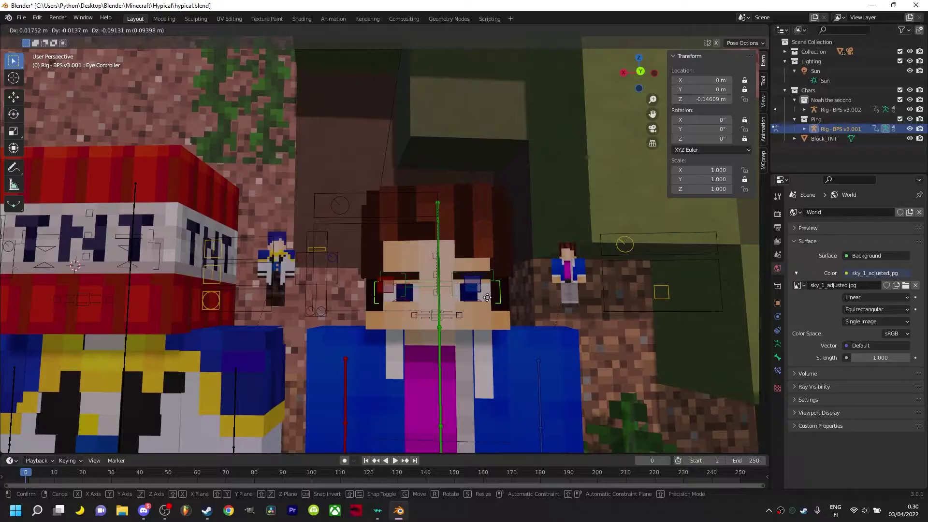
{"action": "left_click", "coordinate": [487, 297]}
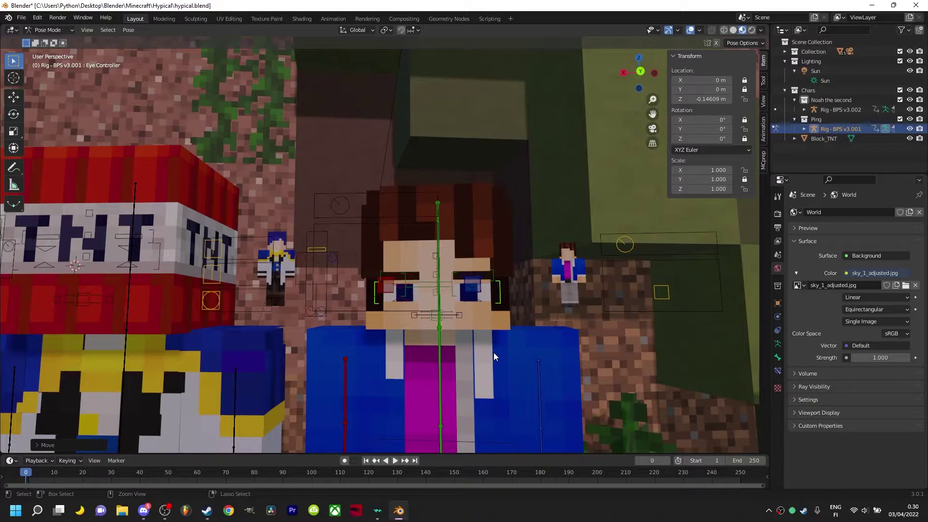
{"action": "key", "text": "g"}
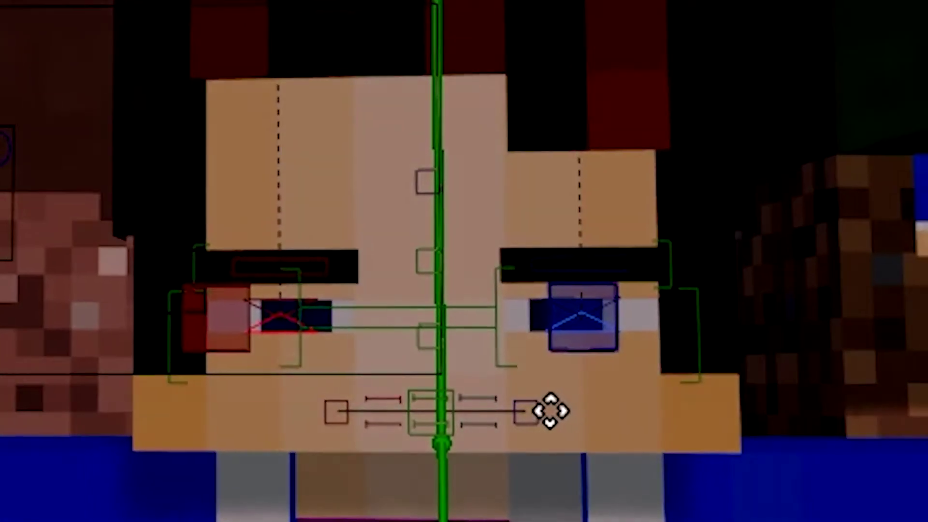
{"action": "left_click", "coordinate": [533, 414]}
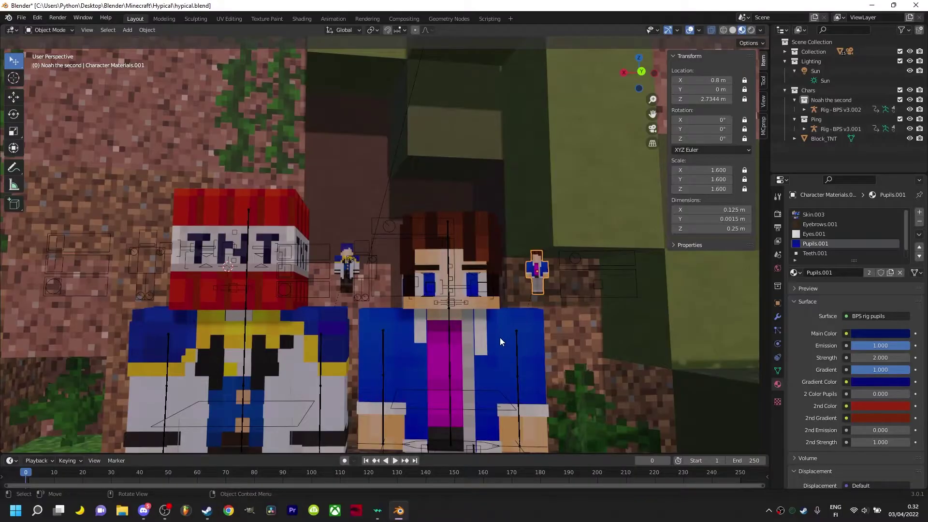
- Raise Ping's arm beside the head, clear its location, then select the TNT-headed rig
{"action": "scroll", "coordinate": [489, 340], "scroll_direction": "up", "scroll_amount": 2}
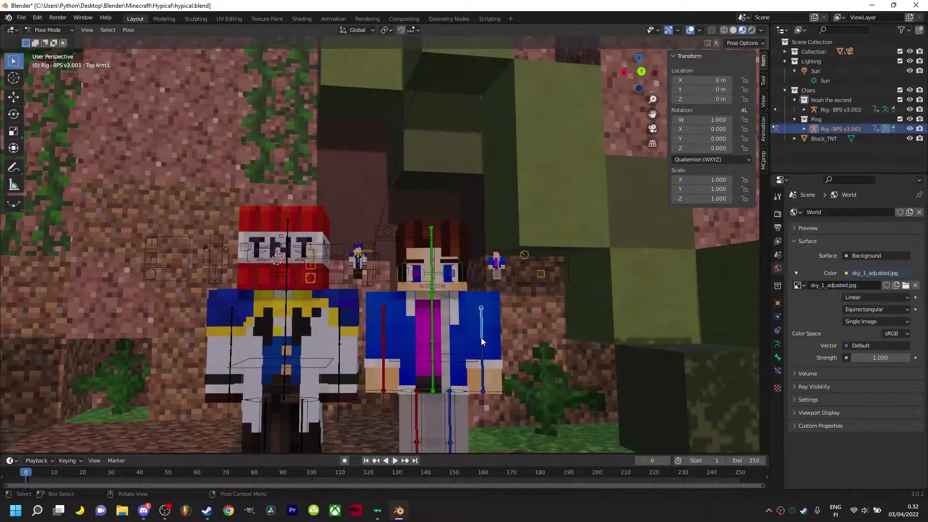
{"action": "key", "text": "g"}
{"action": "left_click", "coordinate": [549, 337]}
{"action": "key", "text": "alt+g"}
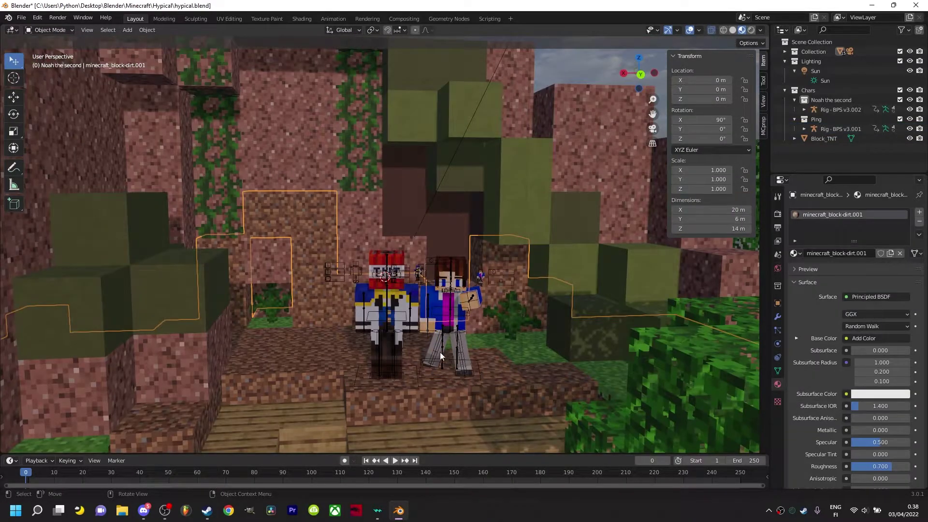
{"action": "left_click", "coordinate": [390, 317]}
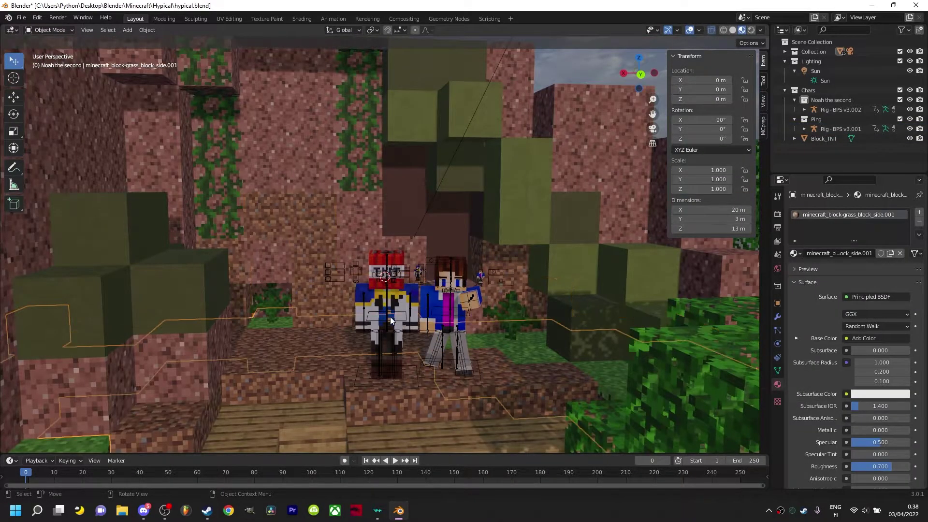
{"action": "scroll", "coordinate": [416, 358], "scroll_direction": "up", "scroll_amount": 4}
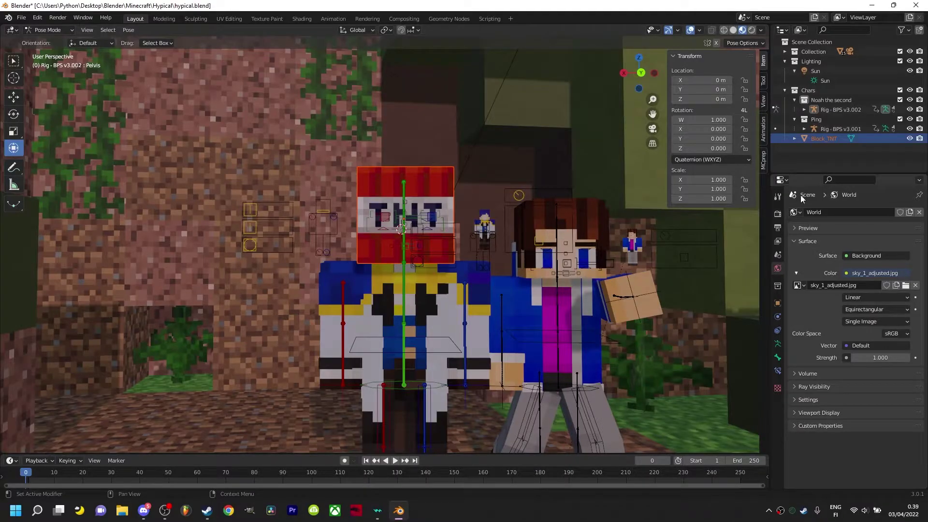
- Parent the TNT block to the head bone and try an X rotation, leaving it upright
{"action": "key", "text": "ctrl+p"}
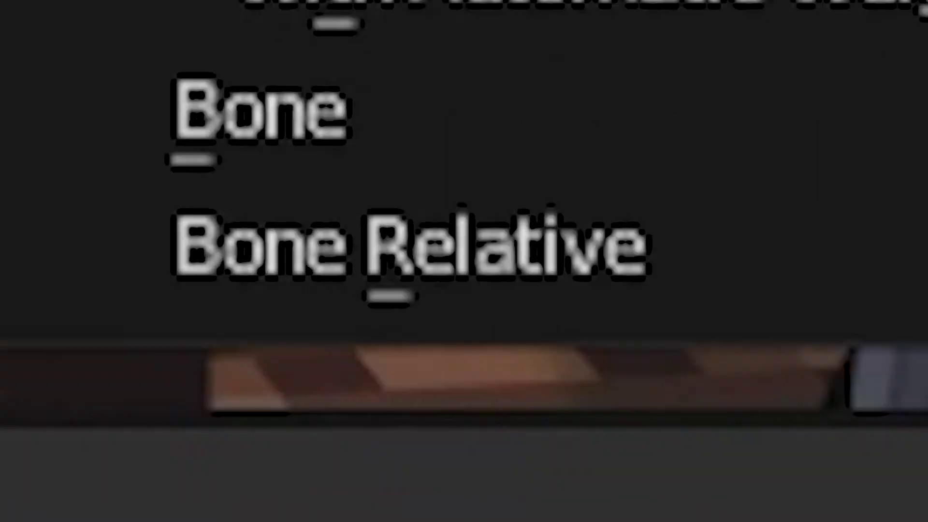
{"action": "left_click", "coordinate": [261, 111]}
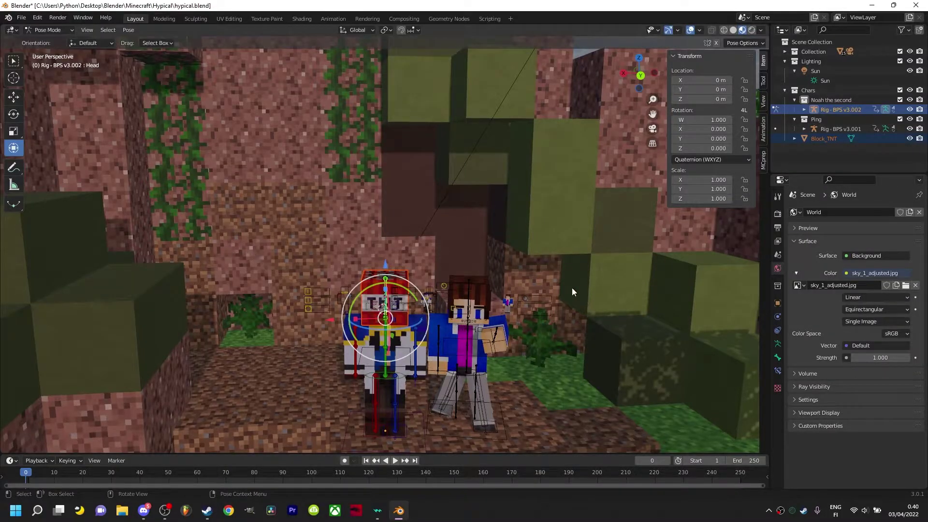
{"action": "key", "text": "r"}
{"action": "key", "text": "x"}
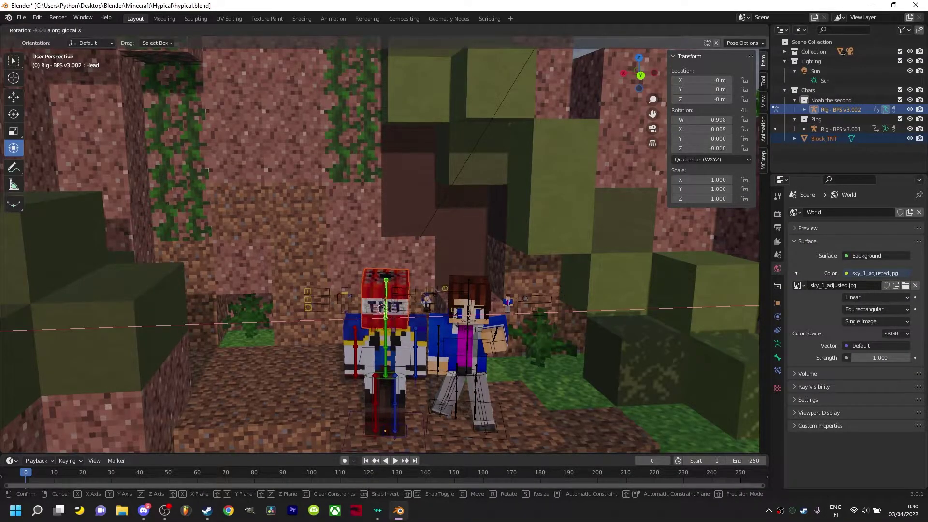
{"action": "right_click", "coordinate": [422, 421]}
- Frame the head bone in view and switch the transform orientation to Local
{"action": "key", "text": "KP_Decimal"}
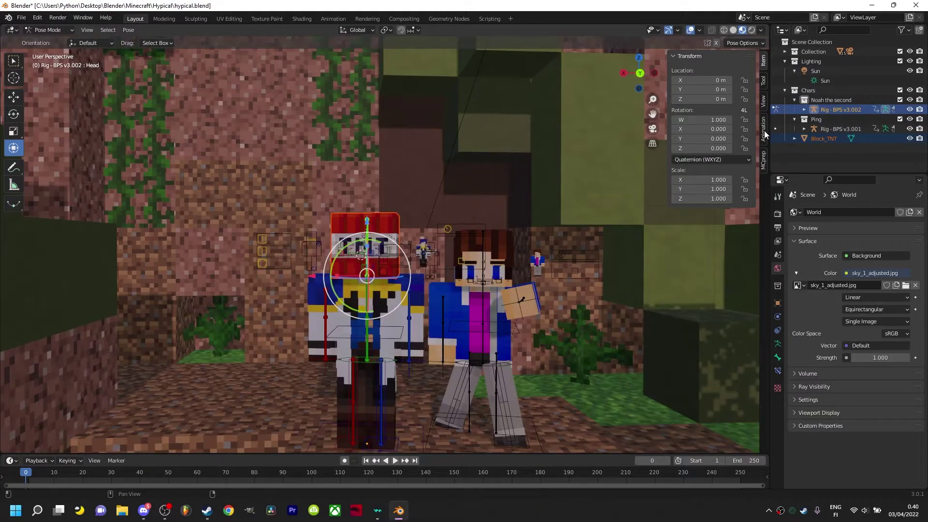
{"action": "middle_click_drag", "start_coordinate": [764, 130], "coordinate": [764, 129], "text": "shift"}
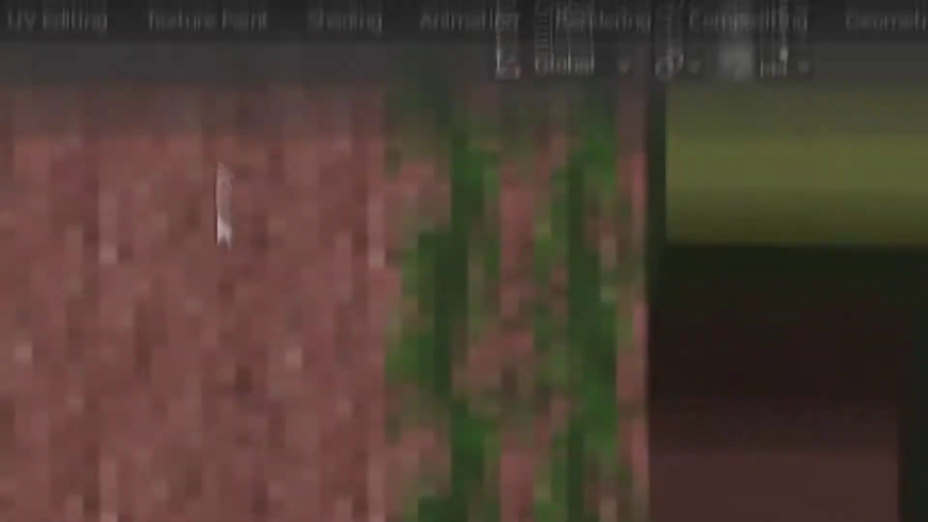
{"action": "left_click", "coordinate": [560, 65]}
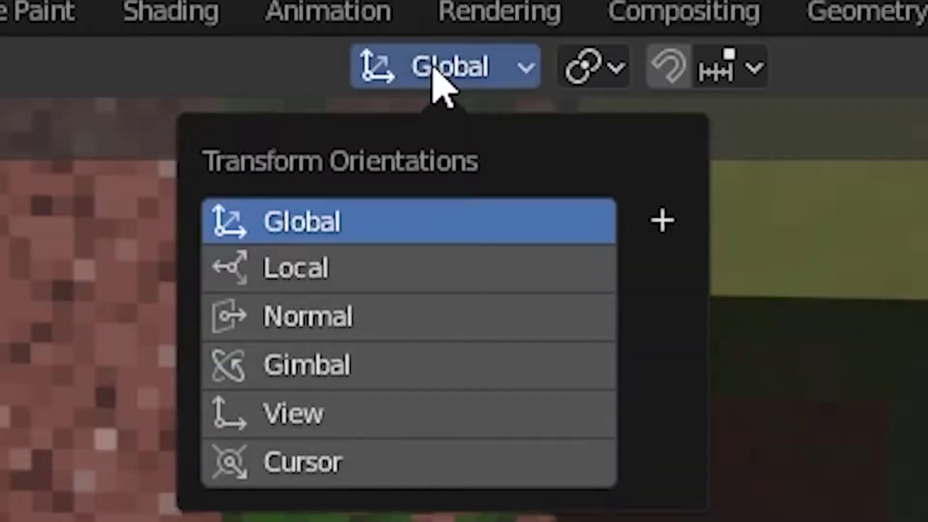
{"action": "left_click", "coordinate": [426, 271]}
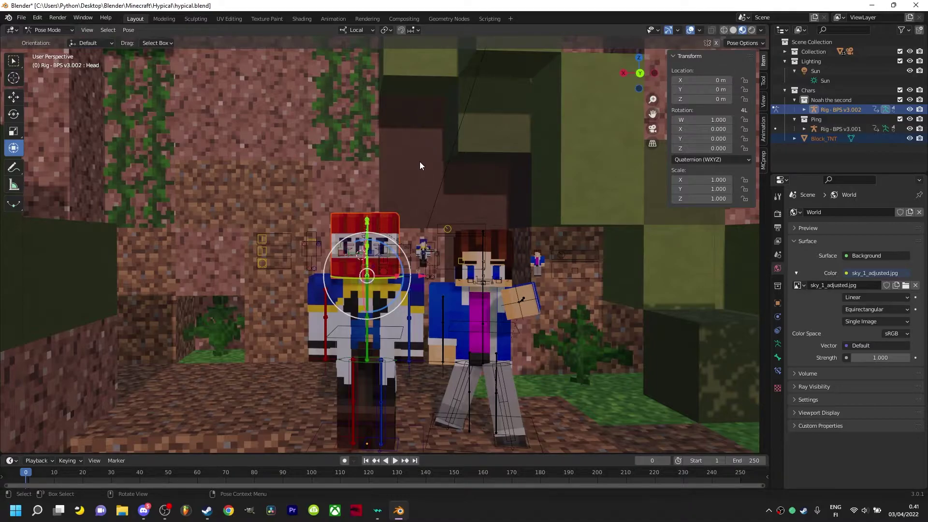
- Try rotating the TNT character's head again, cancel, and zoom toward the brown-haired character's face
{"action": "middle_click_drag", "start_coordinate": [428, 152], "coordinate": [434, 304]}
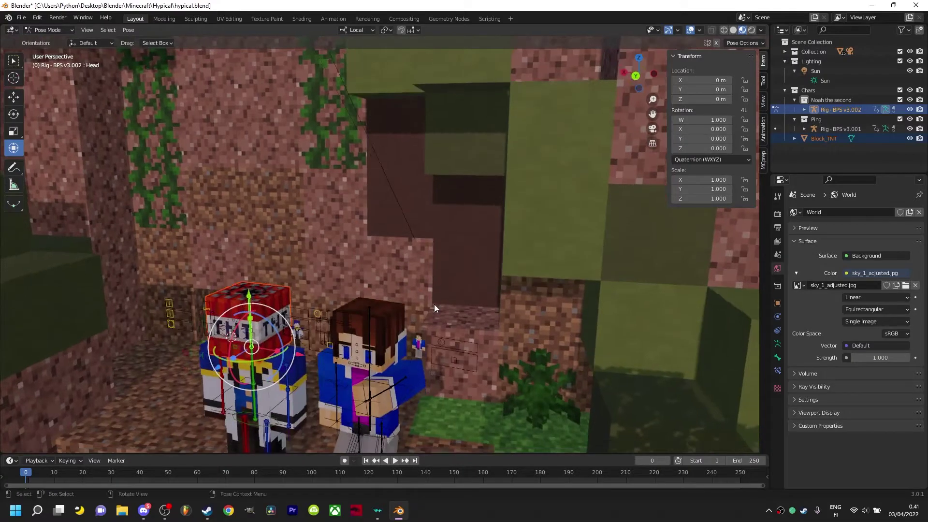
{"action": "key", "text": "r"}
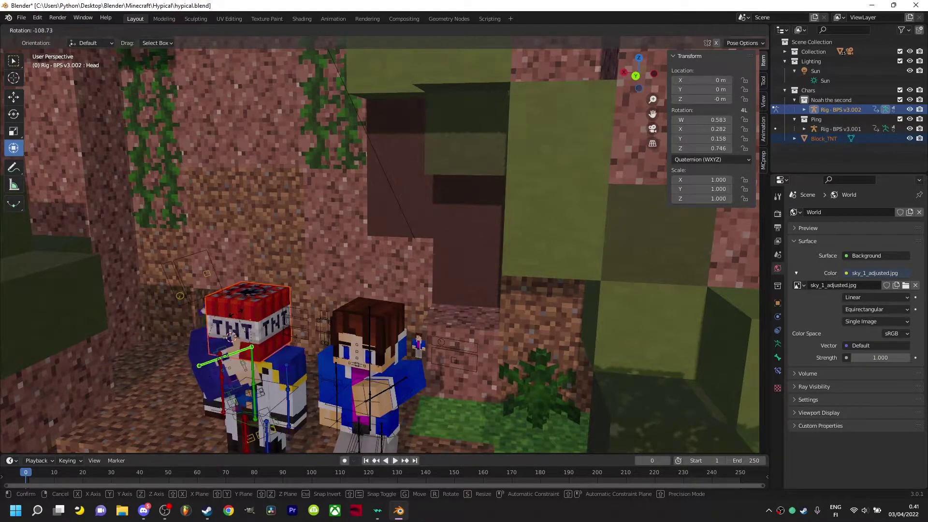
{"action": "right_click", "coordinate": [460, 271]}
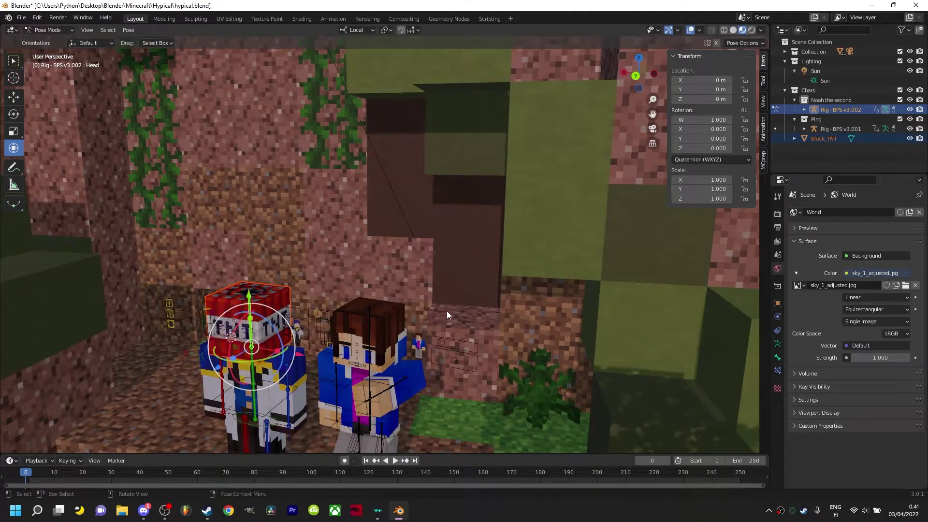
{"action": "scroll", "coordinate": [421, 303], "scroll_direction": "up", "scroll_amount": 4}
{"action": "scroll", "coordinate": [421, 302], "scroll_direction": "up", "scroll_amount": 5}
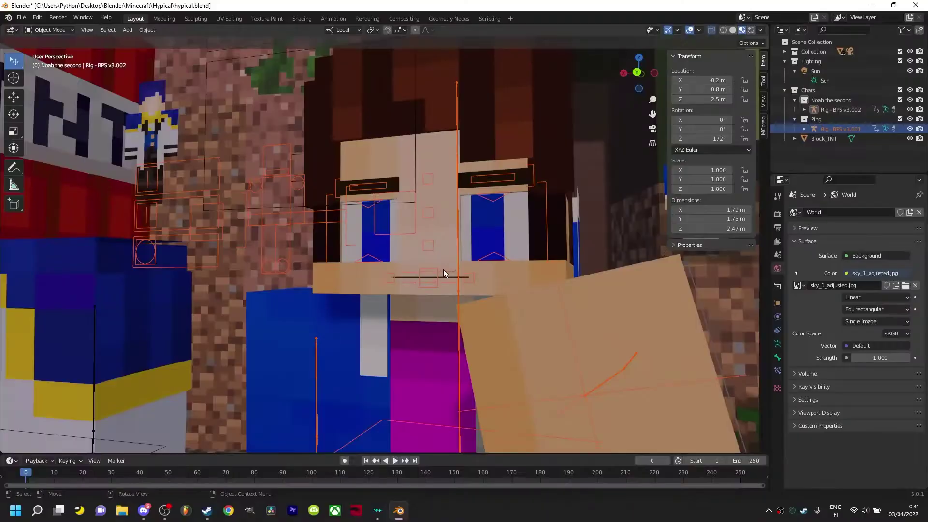
- On the brown-haired character's face rig, try moving the mouth bone, then reset it
{"action": "left_click", "coordinate": [417, 275]}
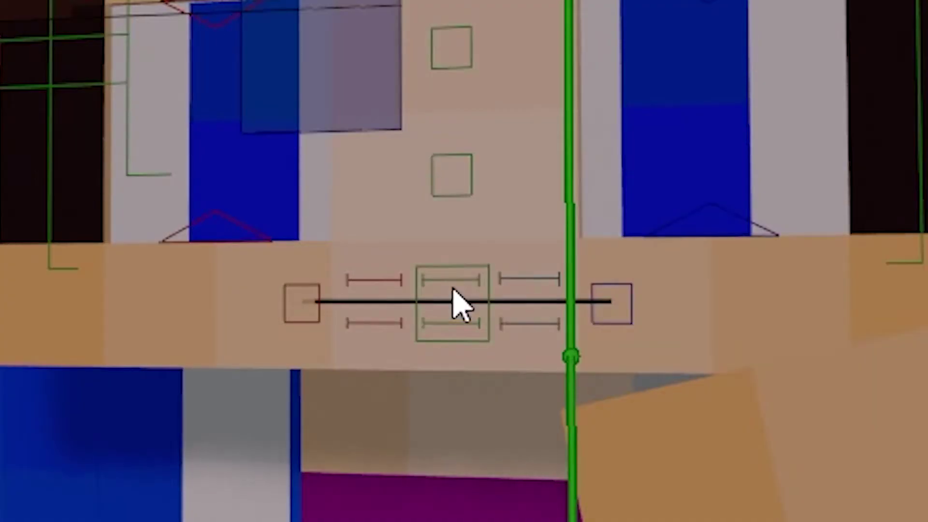
{"action": "left_click", "coordinate": [453, 295]}
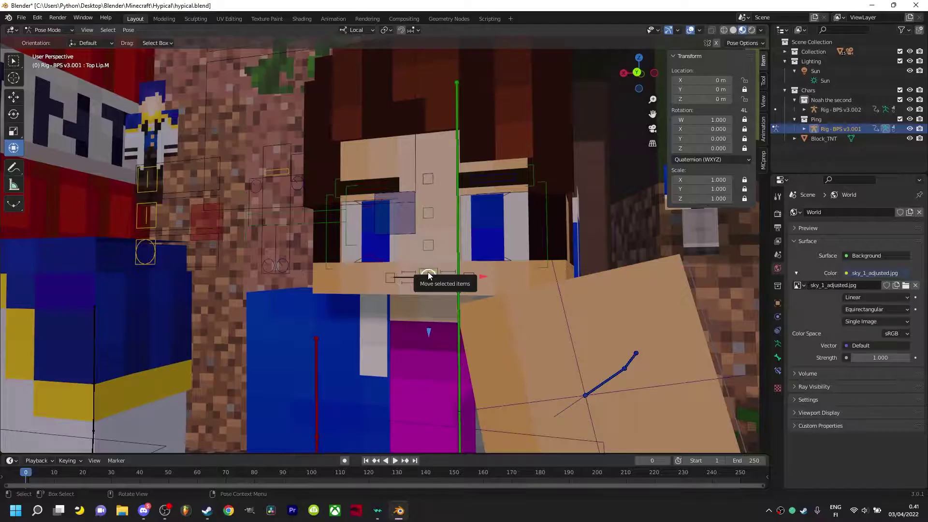
{"action": "left_click_drag", "start_coordinate": [452, 290], "coordinate": [479, 203]}
{"action": "left_click_drag", "start_coordinate": [434, 252], "coordinate": [432, 261]}
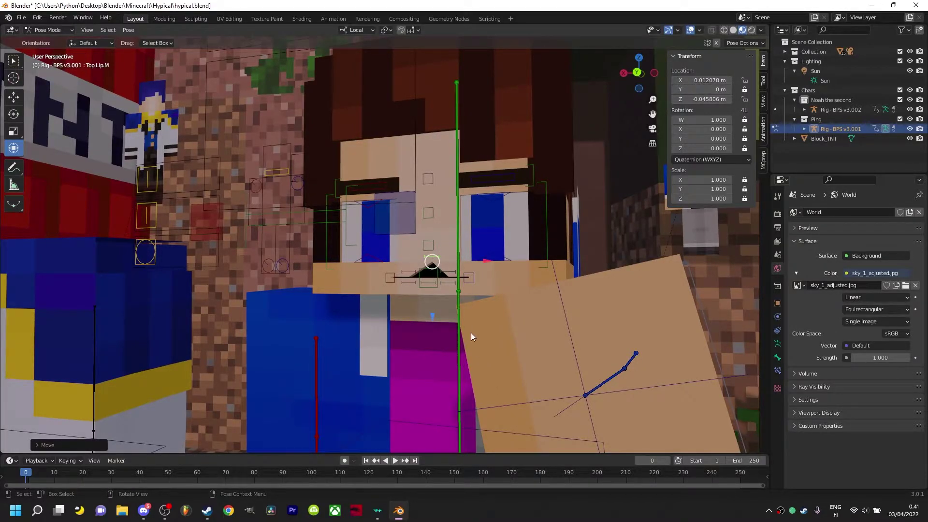
{"action": "key", "text": "alt+g"}
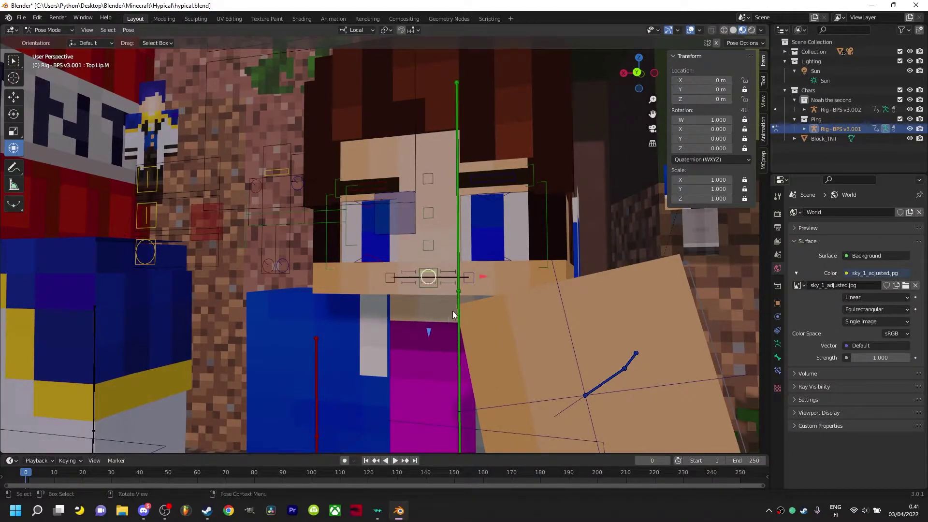
- Move the Mouth Controller to X 0.24079 m, Z 0.025234 m to reshape the mouth
{"action": "left_click", "coordinate": [474, 274]}
{"action": "key", "text": "shift+grave"}
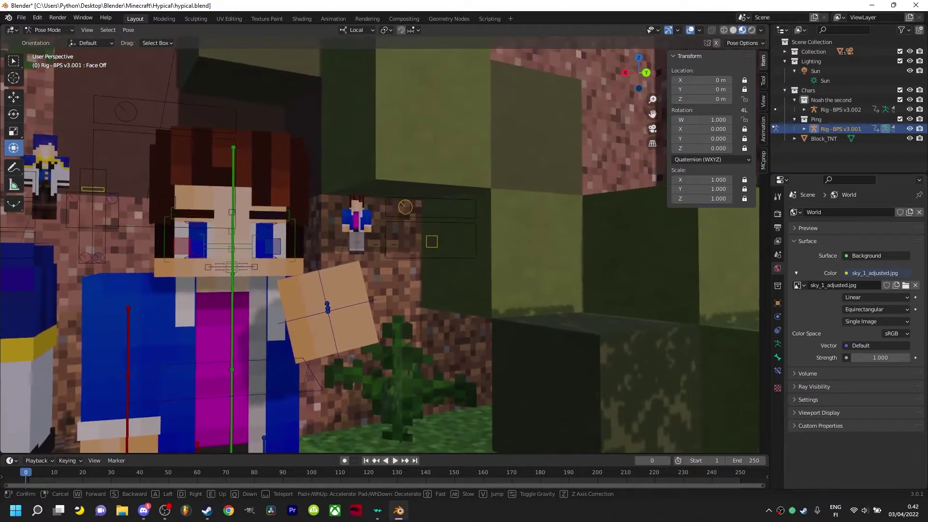
{"action": "left_click", "coordinate": [402, 247]}
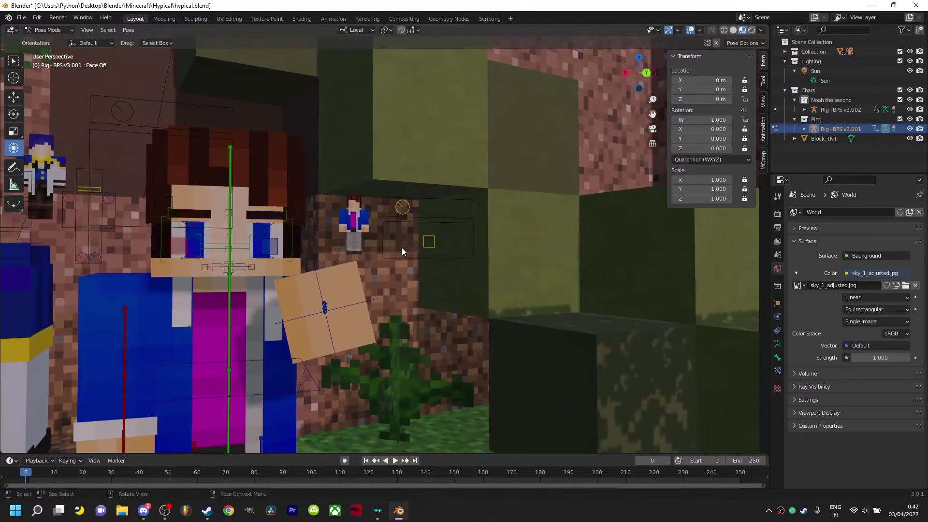
{"action": "left_click", "coordinate": [428, 241]}
{"action": "key", "text": "g"}
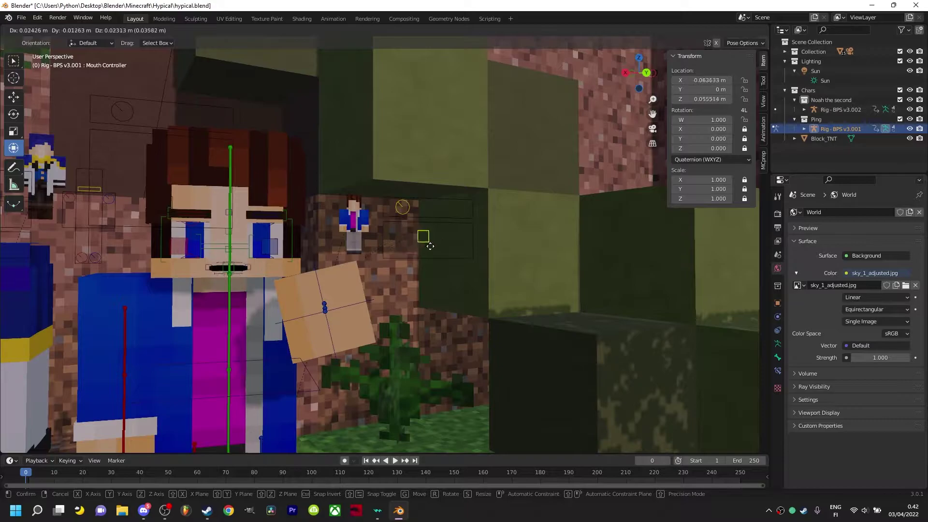
{"action": "left_click", "coordinate": [437, 228]}
- Keyframe the mouth pose at frame 1 and view through the scene camera
{"action": "middle_click_drag", "start_coordinate": [437, 228], "coordinate": [412, 299]}
{"action": "left_click", "coordinate": [375, 364]}
{"action": "scroll", "coordinate": [376, 367], "scroll_direction": "down", "scroll_amount": 3}
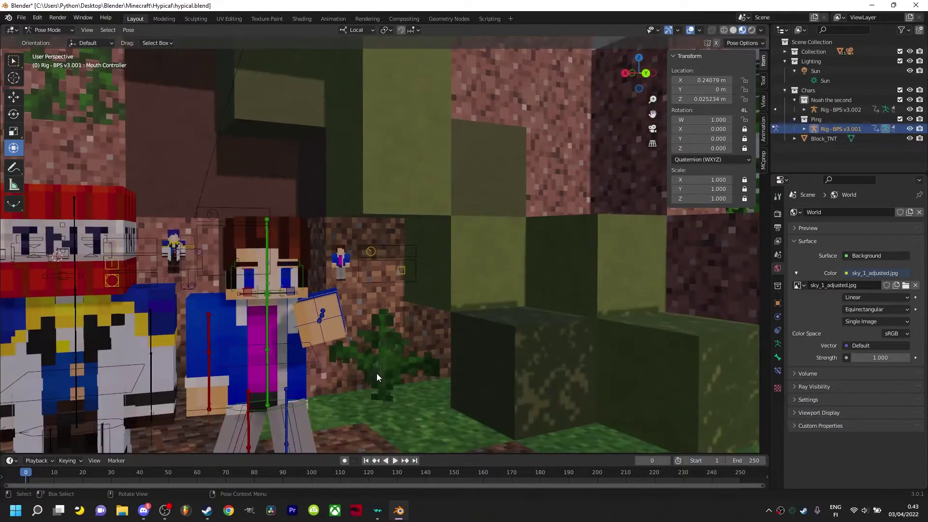
{"action": "key", "text": "Right"}
{"action": "key", "text": "KP_0"}
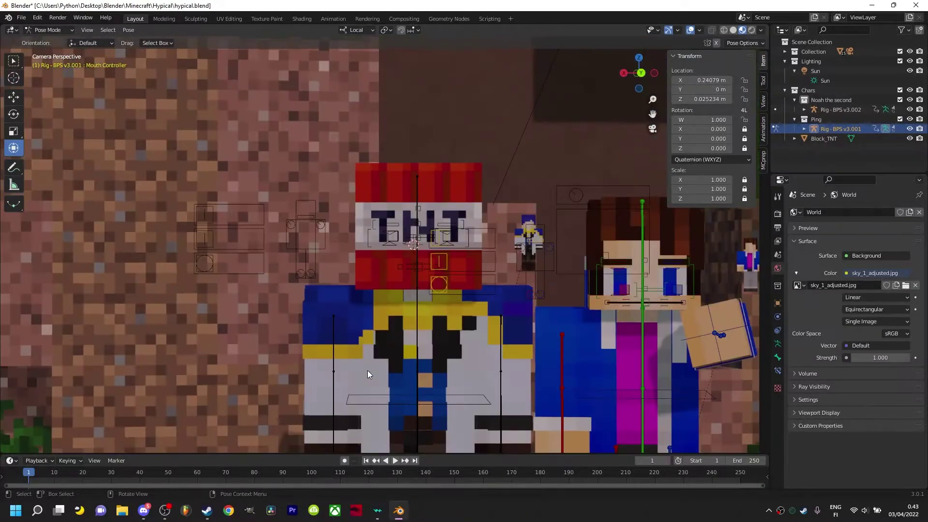
{"action": "scroll", "coordinate": [376, 365], "scroll_direction": "down", "scroll_amount": 5}
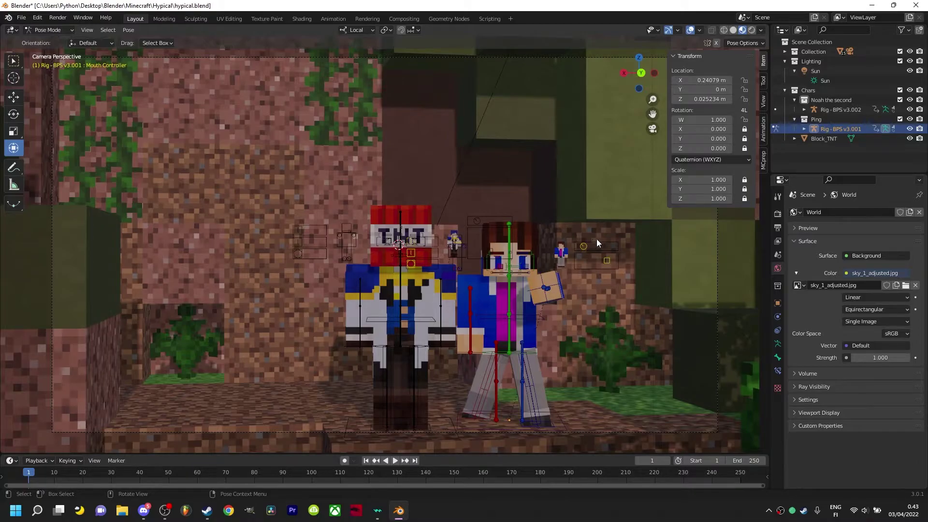
{"action": "mouse_move", "coordinate": [570, 269]}
{"action": "middle_mouse_down"}
{"action": "mouse_move", "coordinate": [576, 263]}
{"action": "mouse_move", "coordinate": [564, 290]}
{"action": "mouse_move", "coordinate": [561, 262]}
{"action": "middle_mouse_up"}
{"action": "scroll", "coordinate": [561, 262], "scroll_direction": "up", "scroll_amount": 3}
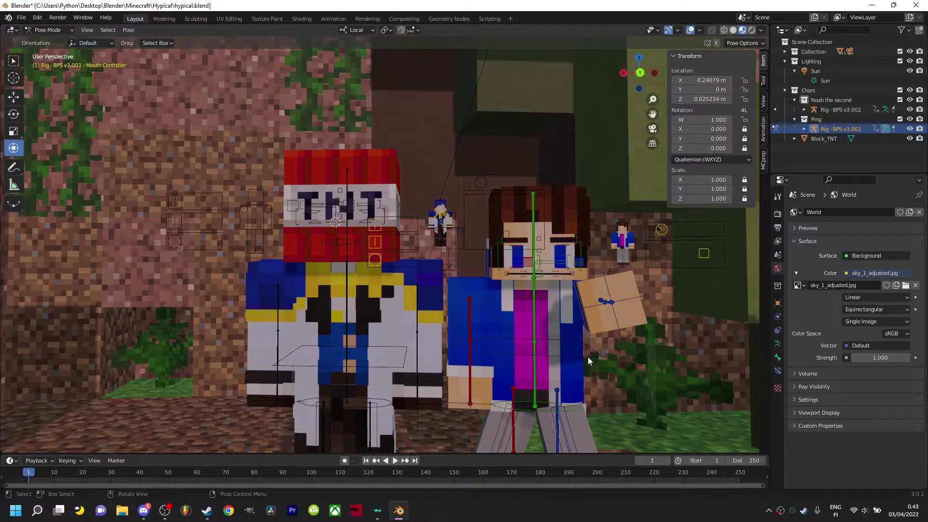
{"action": "key", "text": "shift+grave"}
{"action": "key", "text": "w"}
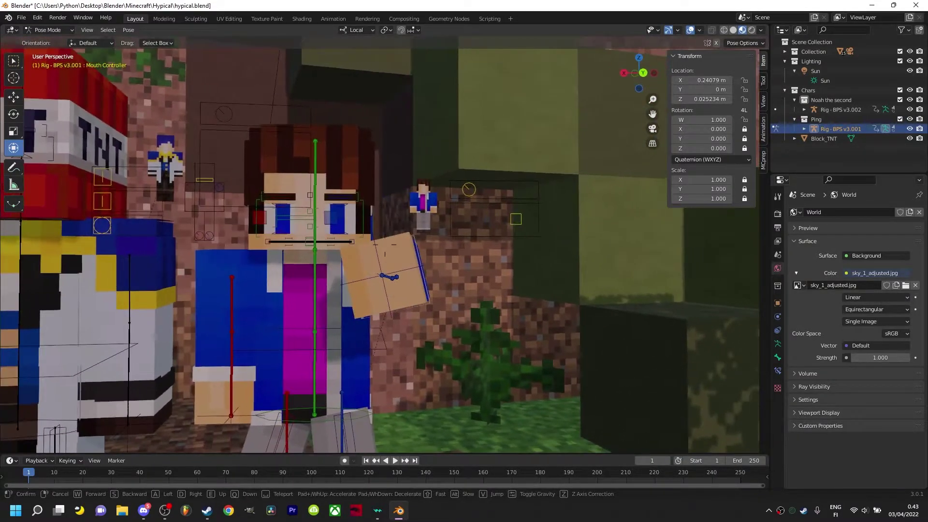
{"action": "left_click", "coordinate": [385, 244]}
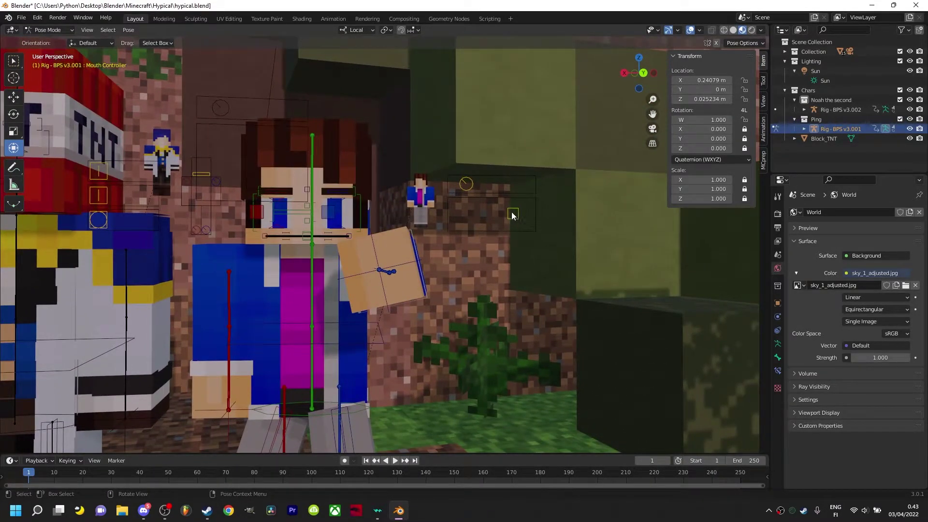
{"action": "left_click", "coordinate": [467, 184]}
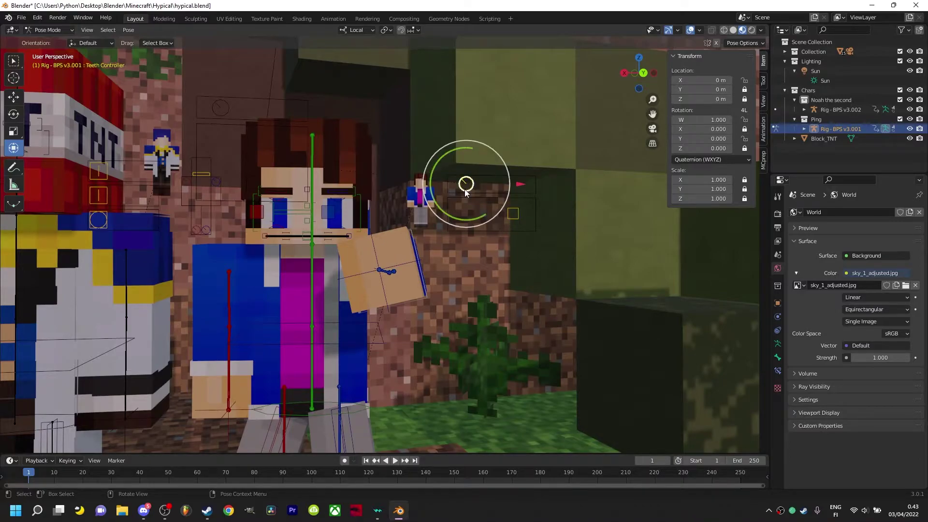
{"action": "key", "text": "r"}
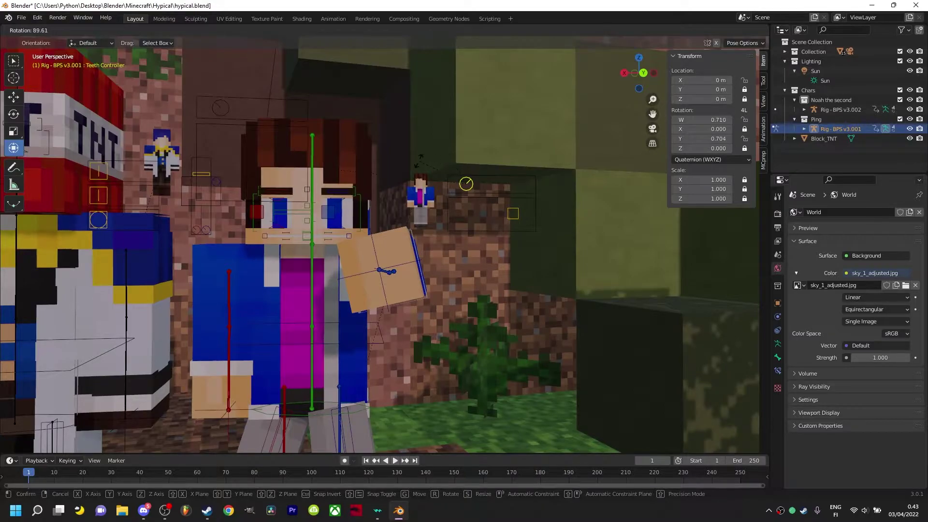
{"action": "key", "text": "Escape"}
{"action": "left_click", "coordinate": [349, 236]}
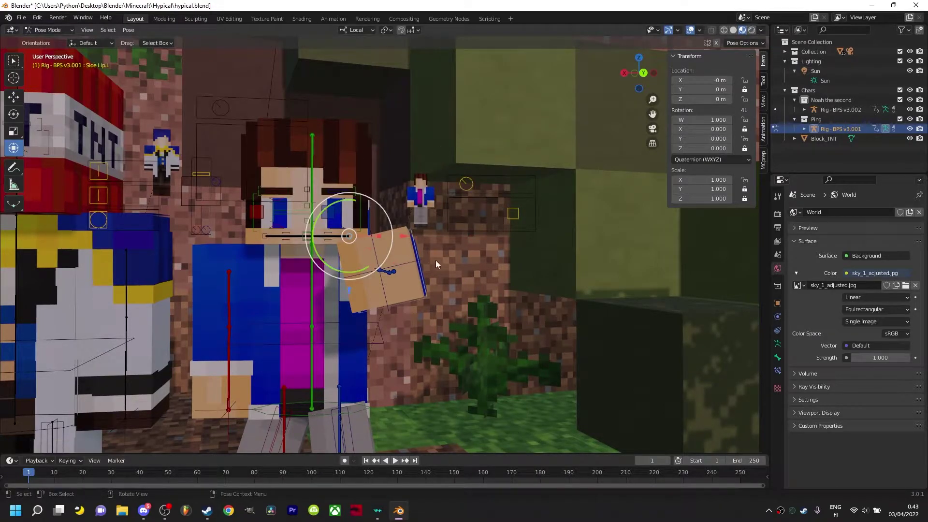
{"action": "left_click", "coordinate": [459, 251]}
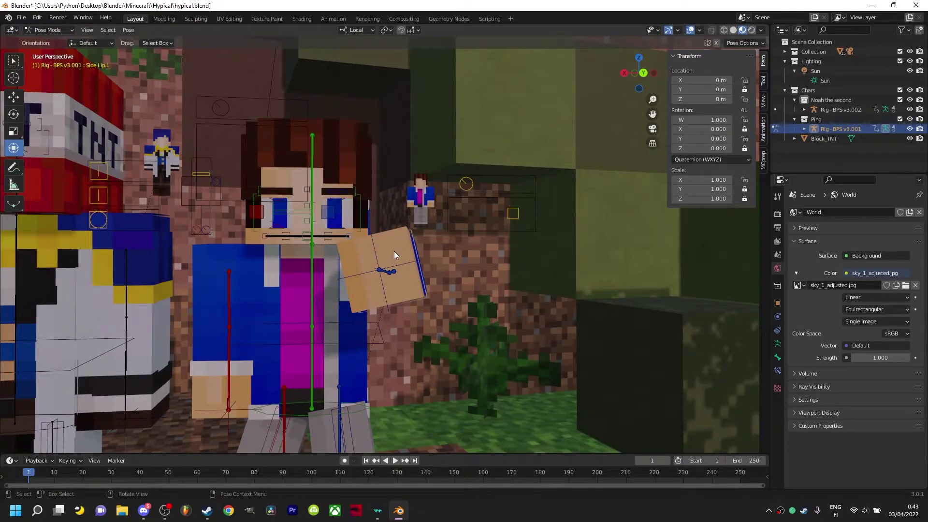
- Reselect the left side-lip bone to move it, then fly the camera toward the face
{"action": "left_click", "coordinate": [346, 237]}
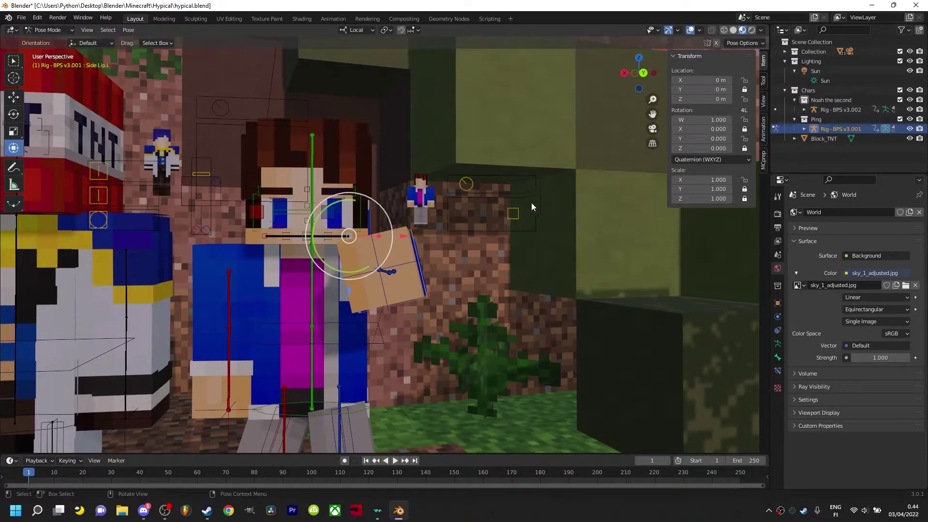
{"action": "key", "text": "g"}
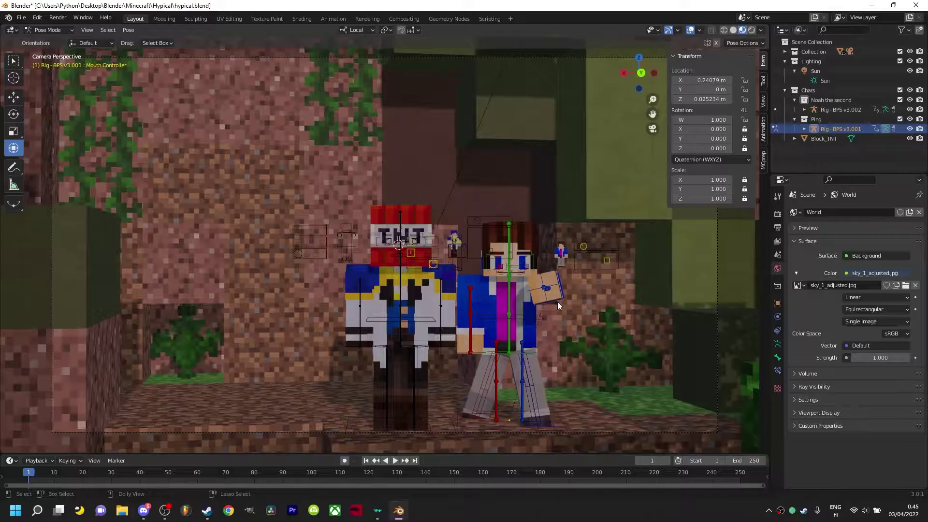
{"action": "key", "text": "shift+grave"}
{"action": "key", "text": "w"}
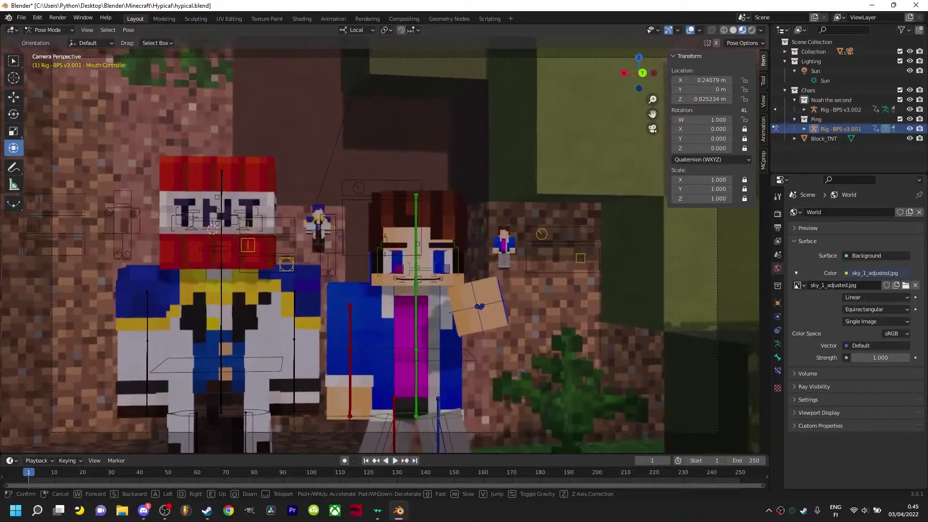
{"action": "key", "text": "w"}
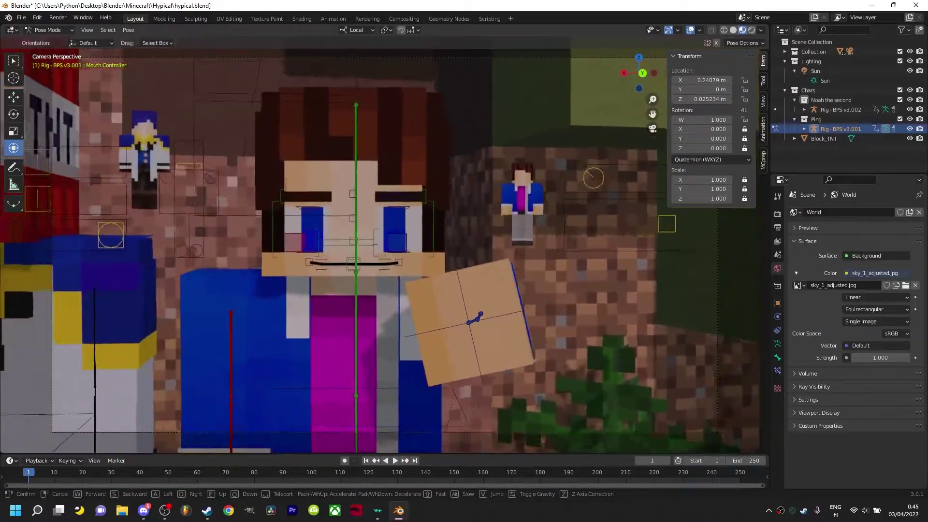
- Fine-tune the camera distance to frame the eyes and mouth, and confirm the position
{"action": "key", "text": "s"}
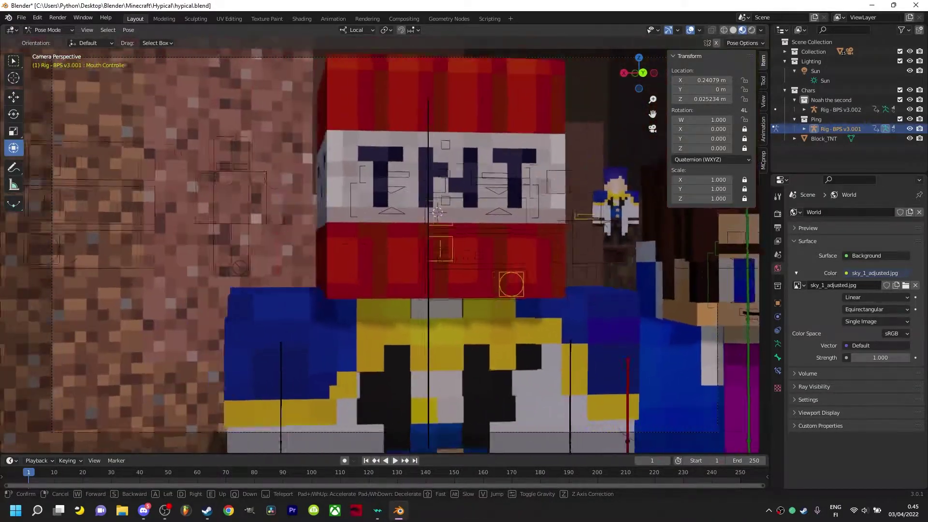
{"action": "key", "text": "w"}
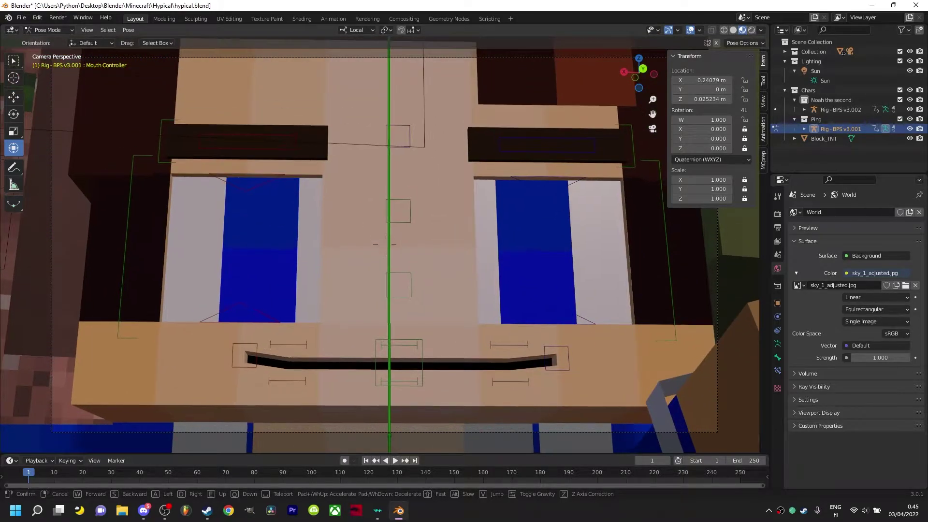
{"action": "key", "text": "w"}
{"action": "key", "text": "s"}
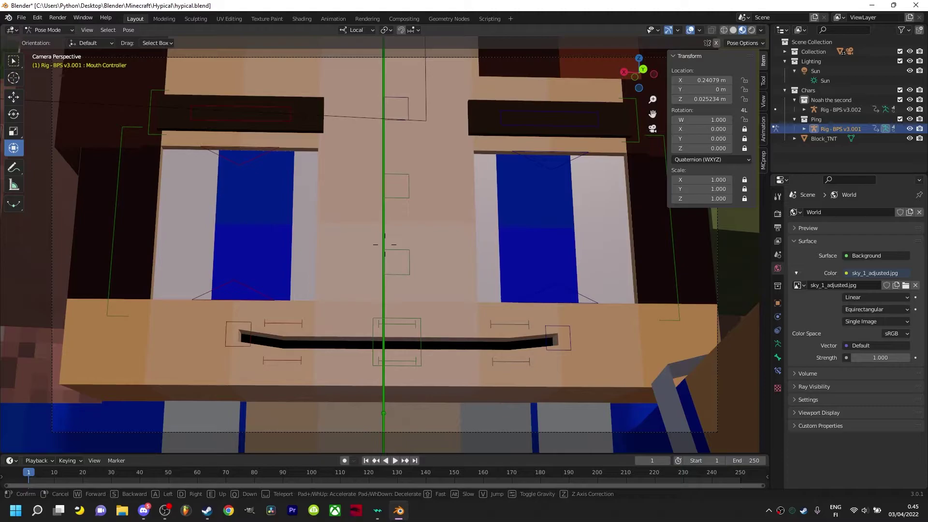
{"action": "key", "text": "w"}
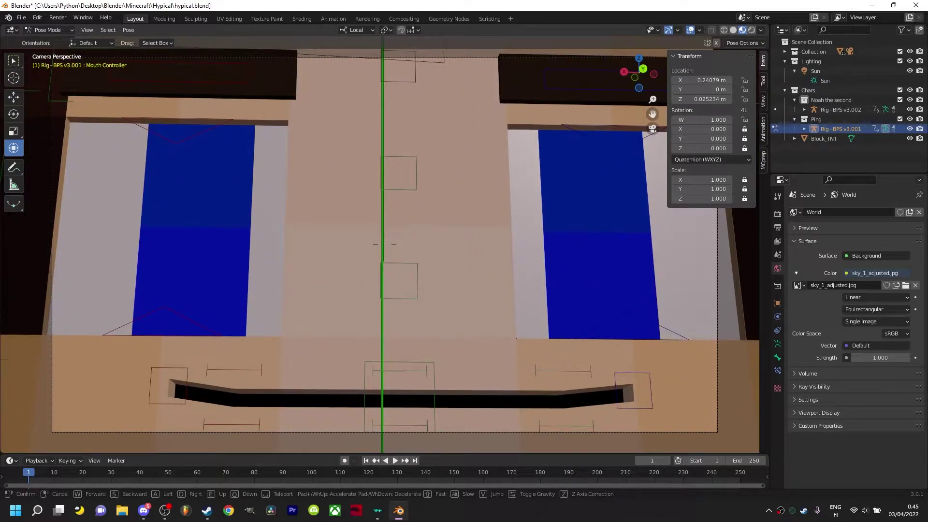
{"action": "left_click", "coordinate": [385, 244]}
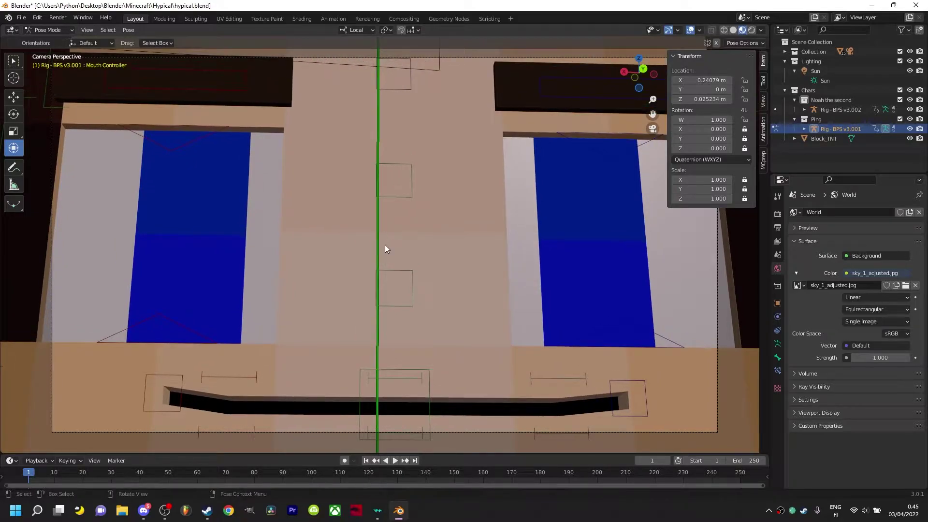
- Render a close-up test of the face, zoom the image, then return to the scene
{"action": "key", "text": "F12"}
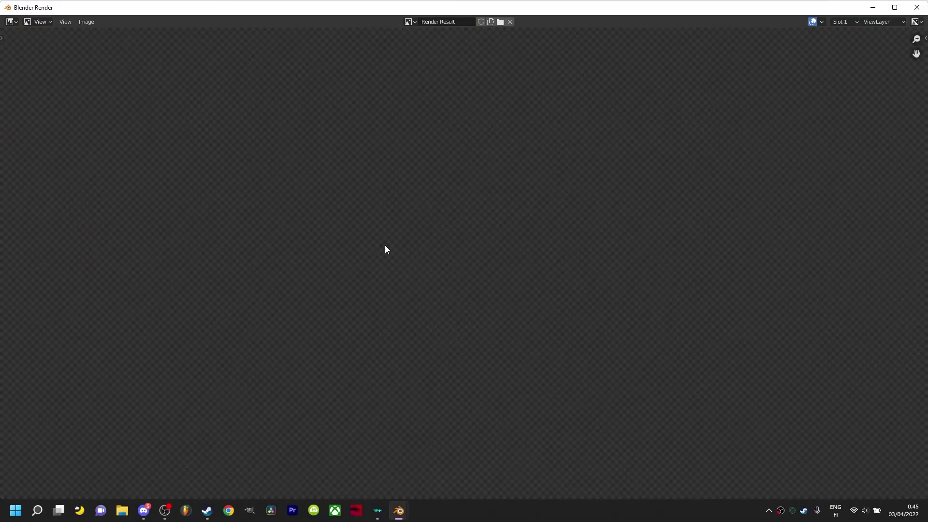
{"action": "left_click", "coordinate": [143, 510]}
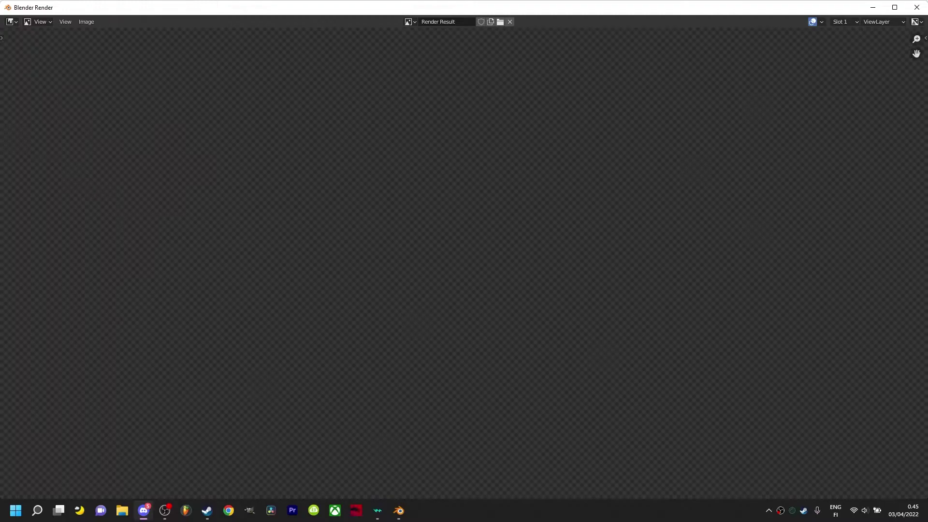
{"action": "scroll", "coordinate": [515, 354], "scroll_direction": "down", "scroll_amount": 4}
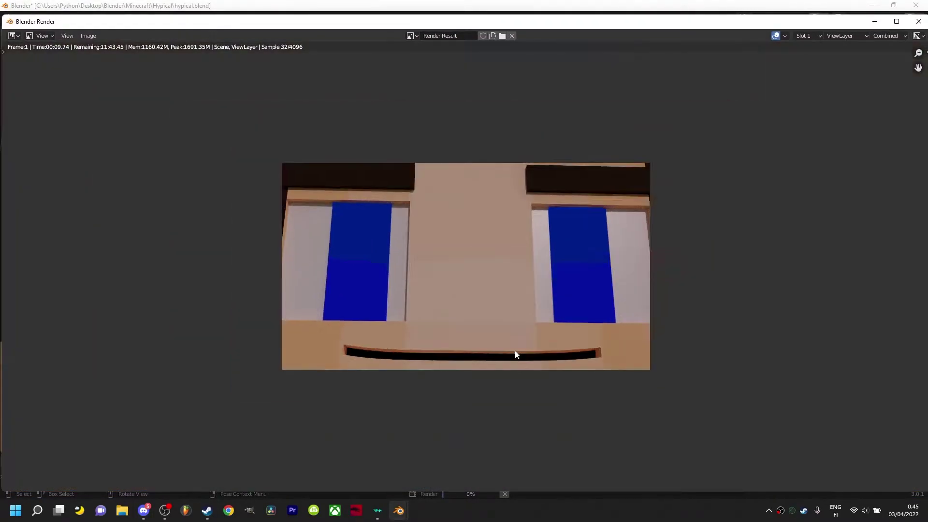
{"action": "scroll", "coordinate": [515, 351], "scroll_direction": "up", "scroll_amount": 2}
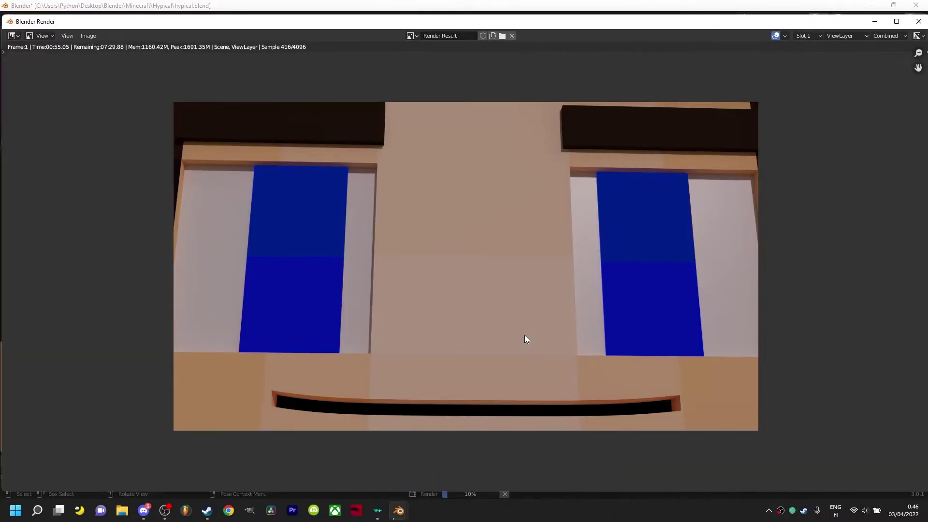
{"action": "key", "text": "alt+Tab"}
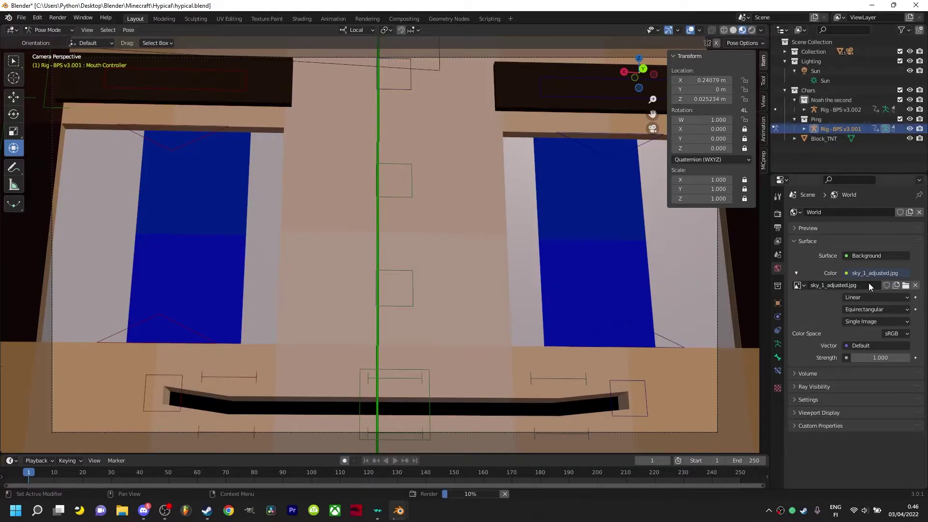
- Set the final render Max Samples to 128 and lower emission influence to 0.500
{"action": "left_click", "coordinate": [778, 214]}
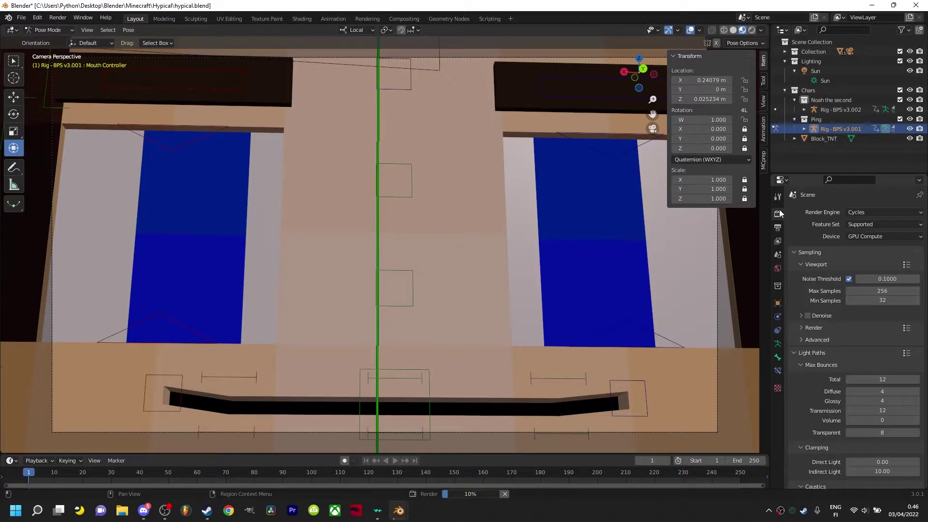
{"action": "left_click", "coordinate": [854, 237]}
{"action": "left_click", "coordinate": [855, 236]}
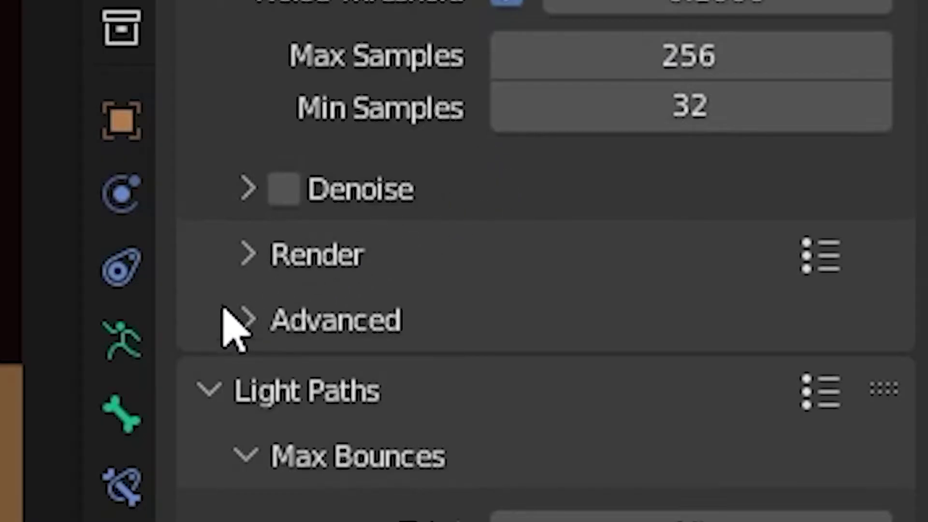
{"action": "left_click", "coordinate": [800, 326]}
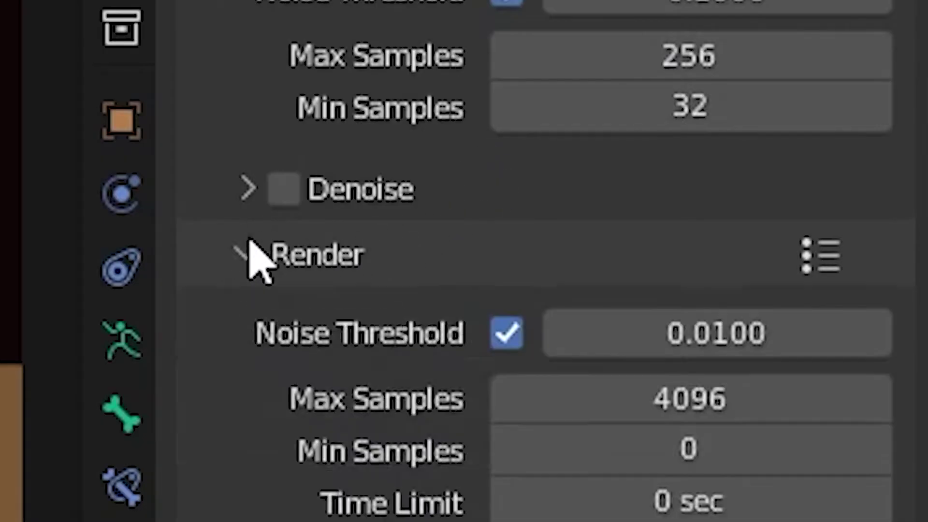
{"action": "double_click", "coordinate": [731, 396]}
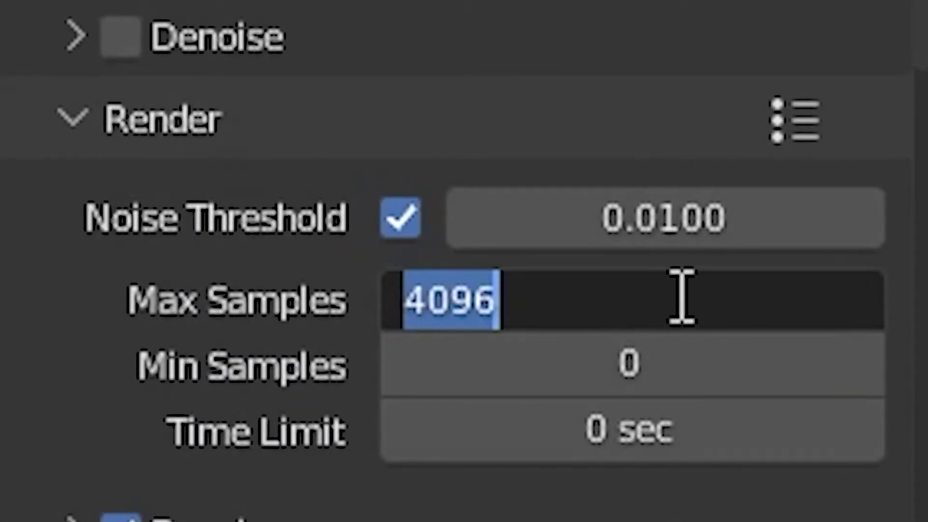
{"action": "type", "text": "128"}
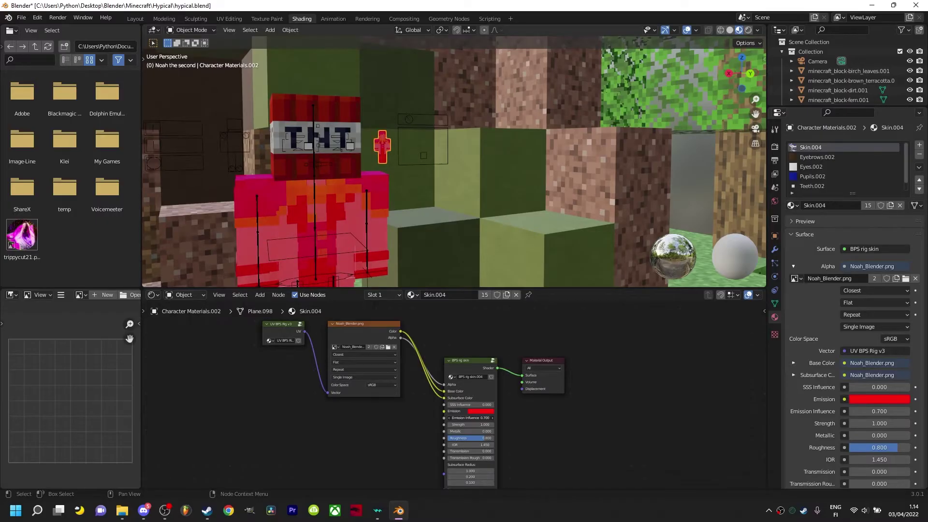
{"action": "left_click_drag", "start_coordinate": [879, 411], "coordinate": [865, 411]}
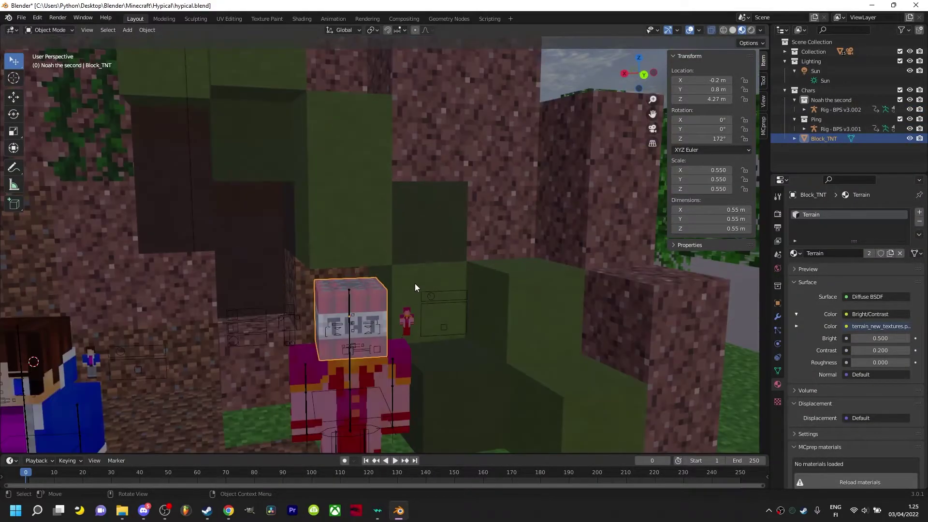
- Select terrain blocks, the TNT head and the green terracotta block, briefly visiting the browser
{"action": "left_click", "coordinate": [415, 283]}
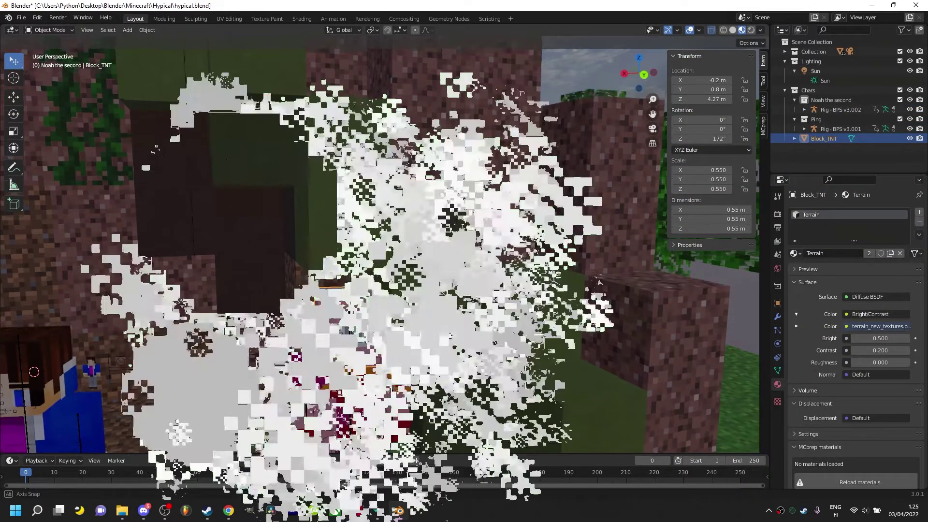
{"action": "left_click", "coordinate": [538, 145]}
{"action": "left_click", "coordinate": [660, 128]}
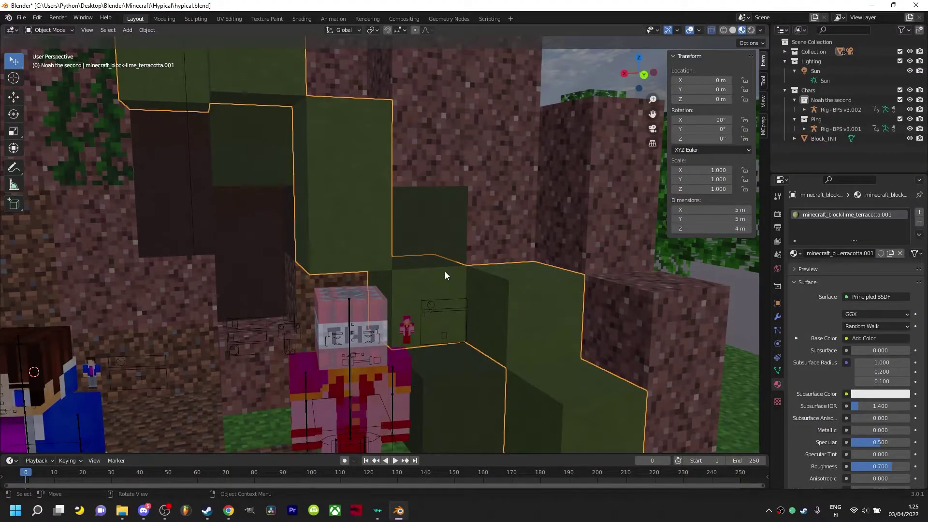
{"action": "left_click", "coordinate": [461, 234]}
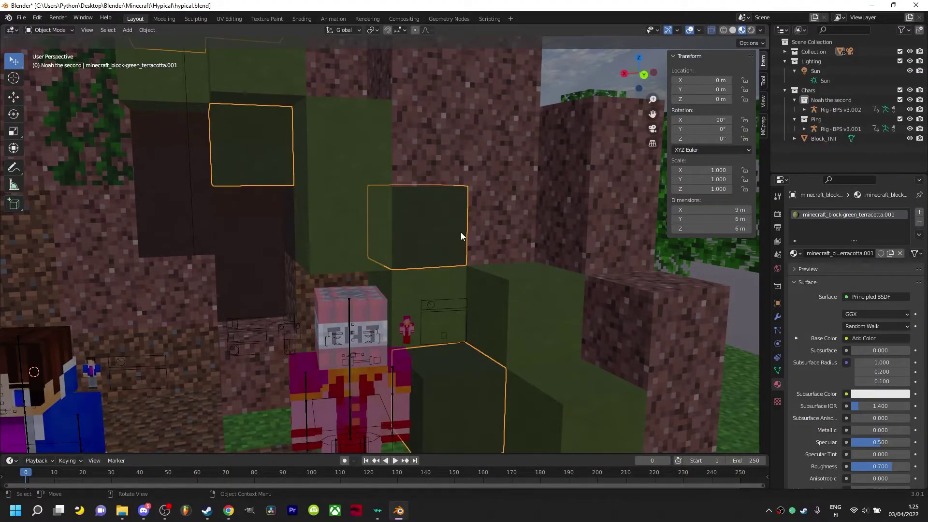
{"action": "left_click", "coordinate": [228, 510]}
{"action": "key", "text": "alt+Tab"}
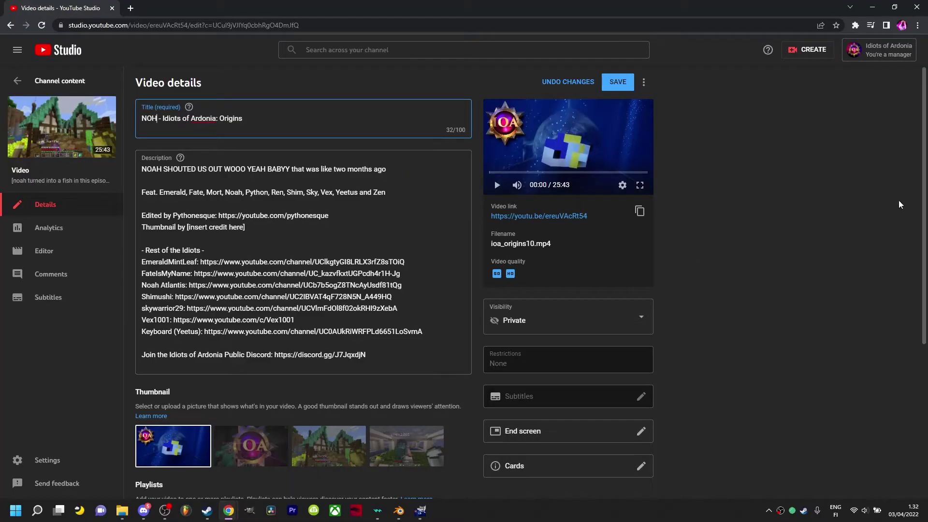
- Save the edited title of the 'NOH - Idiots of Ardonia: Origins' video
{"action": "left_click", "coordinate": [603, 84]}
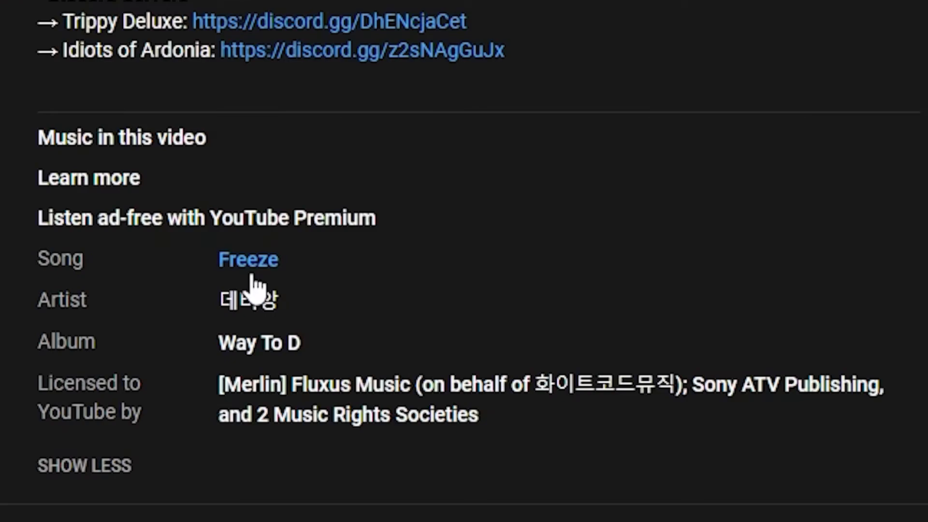
- Open the song 'Freeze' from the music credits in a new tab and switch to it
{"action": "middle_click", "coordinate": [249, 264]}
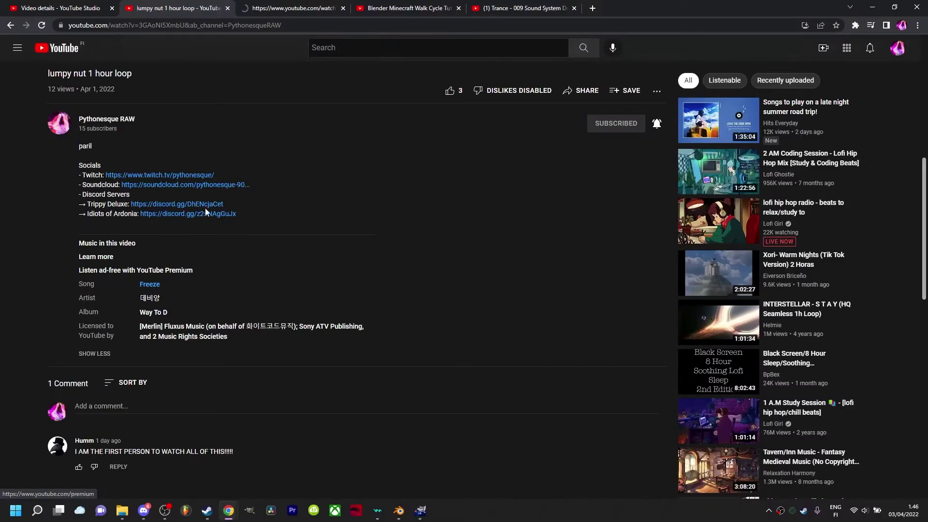
{"action": "left_click", "coordinate": [291, 7]}
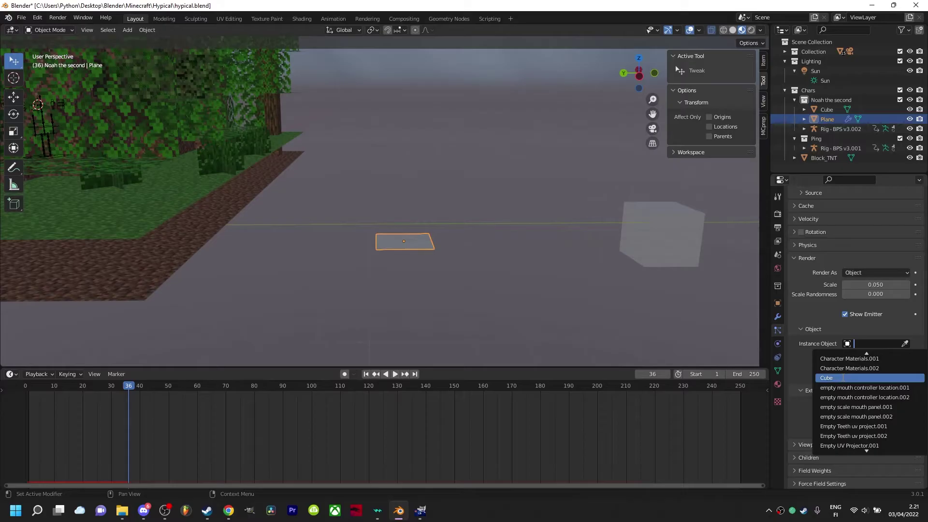
- Set the Cube particle instances to scale 0.150 with 0.503 randomness and play the animation
{"action": "middle_click_drag", "start_coordinate": [540, 295], "coordinate": [509, 346]}
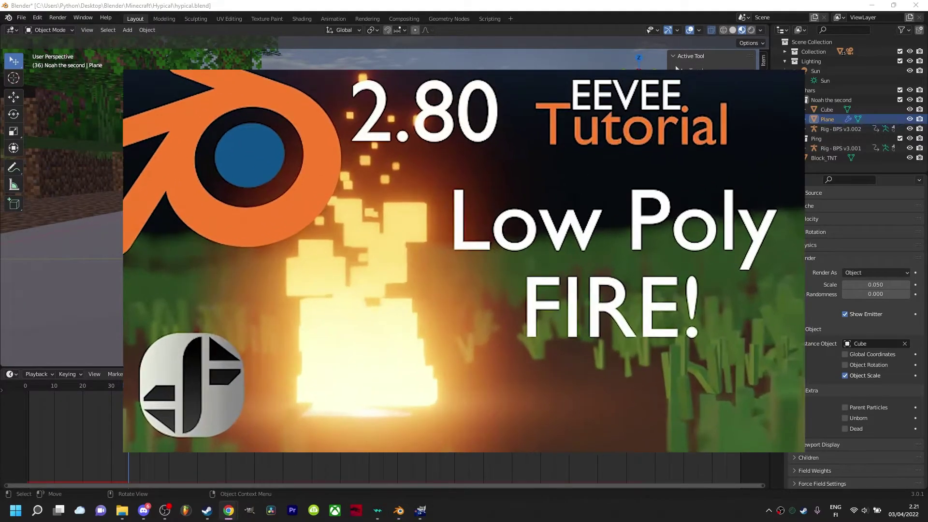
{"action": "left_click_drag", "start_coordinate": [875, 285], "coordinate": [871, 285]}
{"action": "left_click_drag", "start_coordinate": [875, 293], "coordinate": [898, 294]}
{"action": "key", "text": "space"}
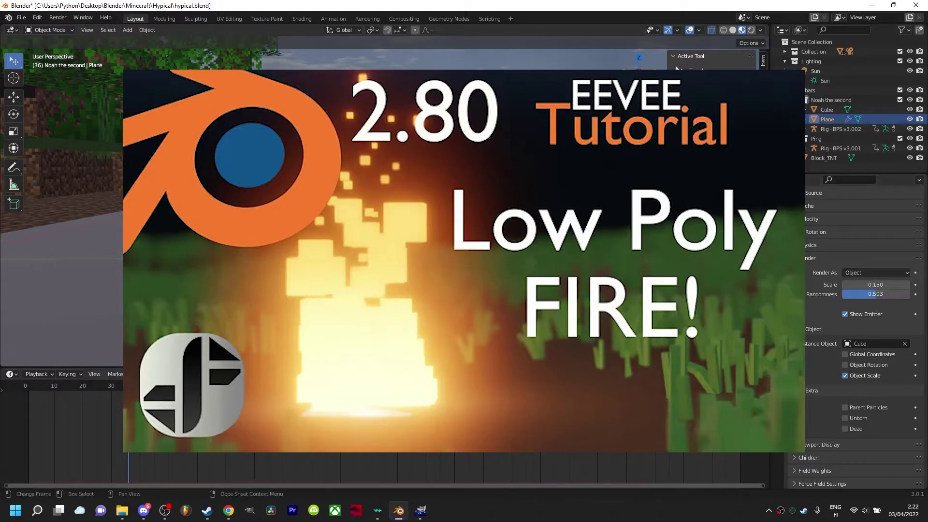
{"action": "scroll", "coordinate": [825, 440], "scroll_direction": "up", "scroll_amount": 7}
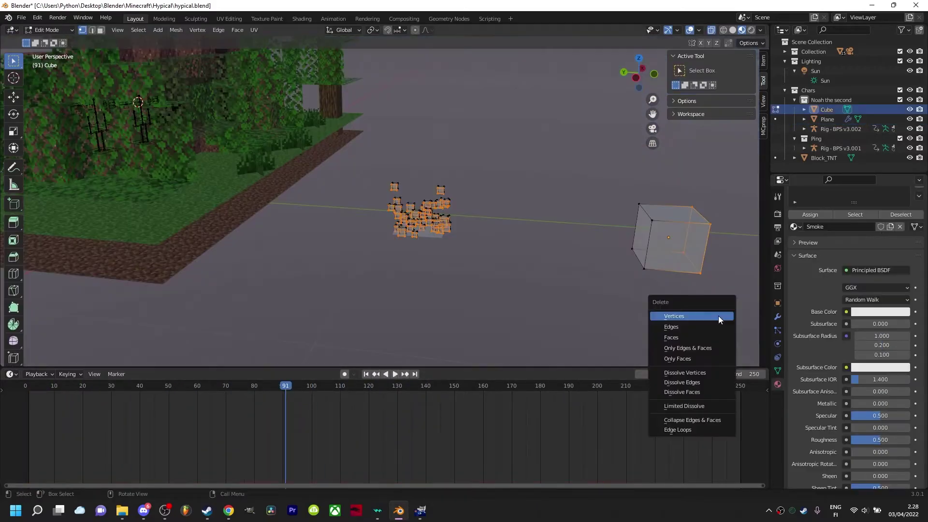
{"action": "left_click", "coordinate": [717, 316]}
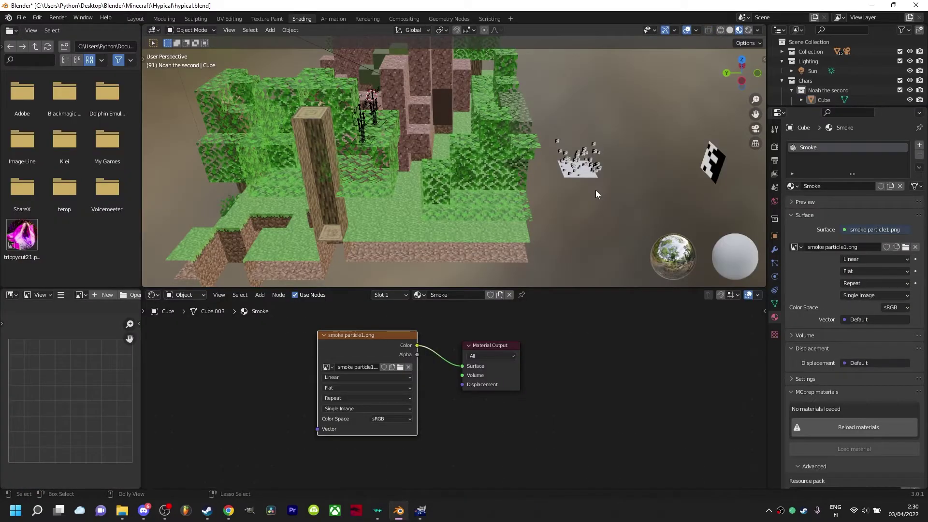
- Walk through the scene to inspect the particles, then begin adding a shader node
{"action": "key", "text": "shift+grave"}
{"action": "key", "text": "w"}
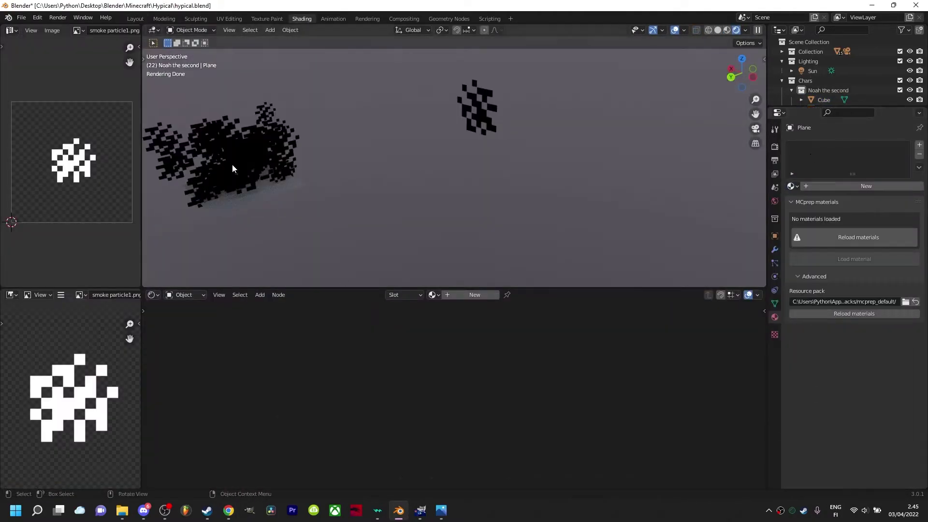
{"action": "key", "text": "shift+a"}
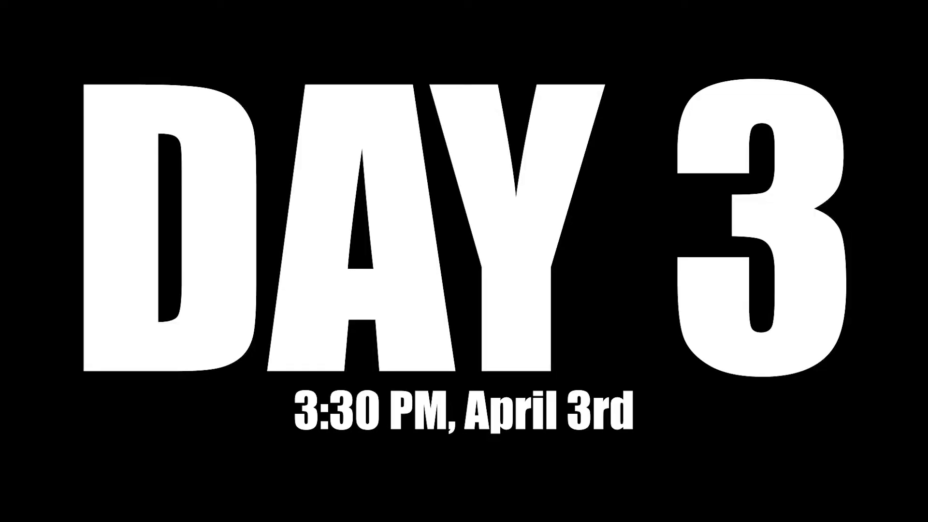
- Rotate the rig around its Z axis and move the mouth controller bone into place
{"action": "key", "text": "r"}
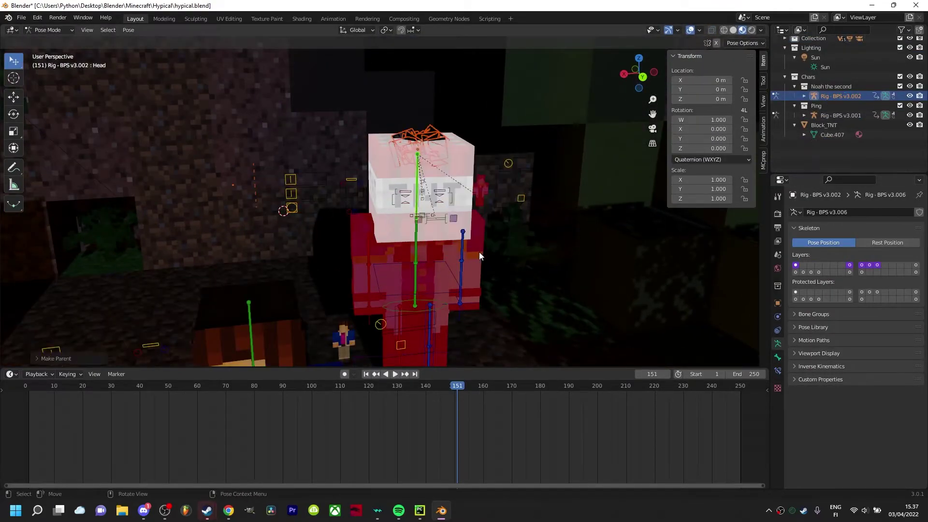
{"action": "scroll", "coordinate": [845, 156], "scroll_direction": "down", "scroll_amount": 1}
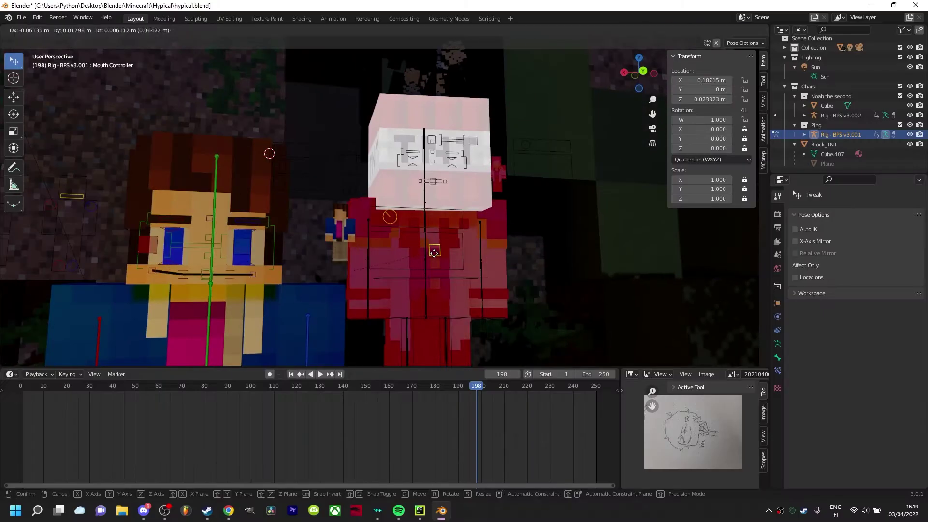
{"action": "left_click", "coordinate": [434, 250]}
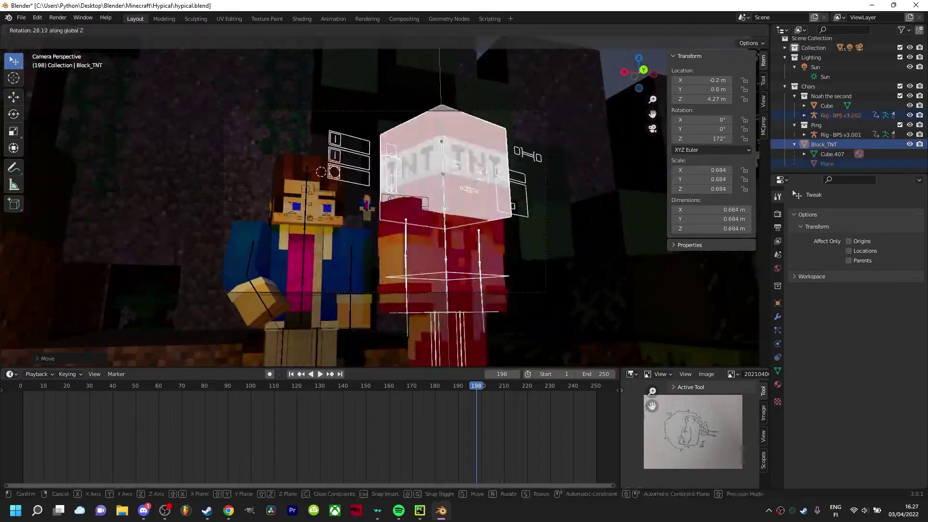
- Place the 0.684-scaled TNT block head and play the animation to check the scene
{"action": "left_click", "coordinate": [497, 272]}
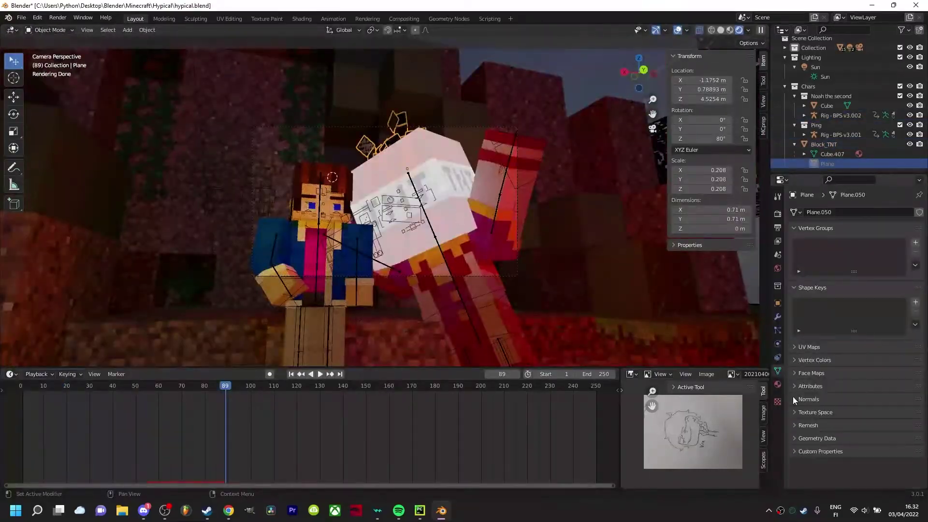
{"action": "left_click", "coordinate": [315, 374]}
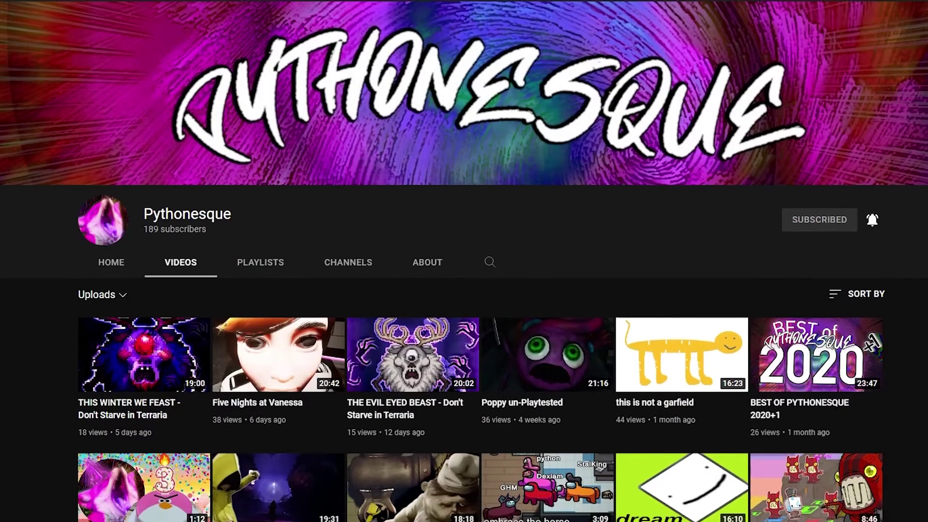
- Scroll the Videos grid back to year-old uploads like the 100 SUBSCRIBER SPECIAL
{"action": "scroll", "coordinate": [463, 270], "scroll_direction": "down", "scroll_amount": 6}
{"action": "scroll", "coordinate": [464, 270], "scroll_direction": "down", "scroll_amount": 15}
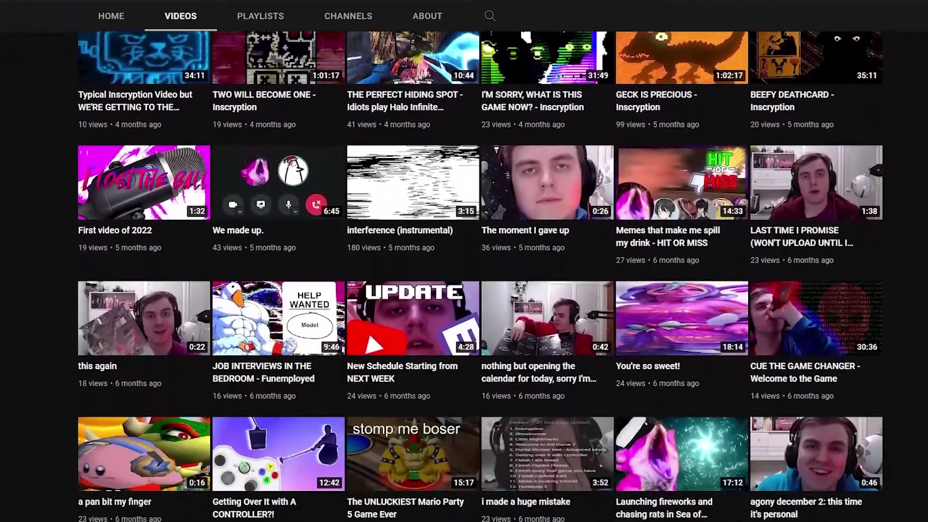
{"action": "scroll", "coordinate": [464, 271], "scroll_direction": "down", "scroll_amount": 15}
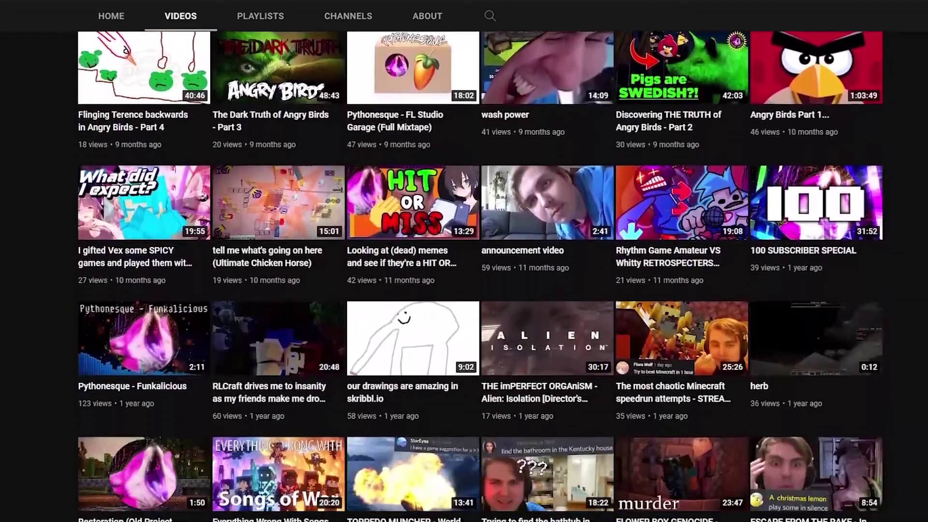